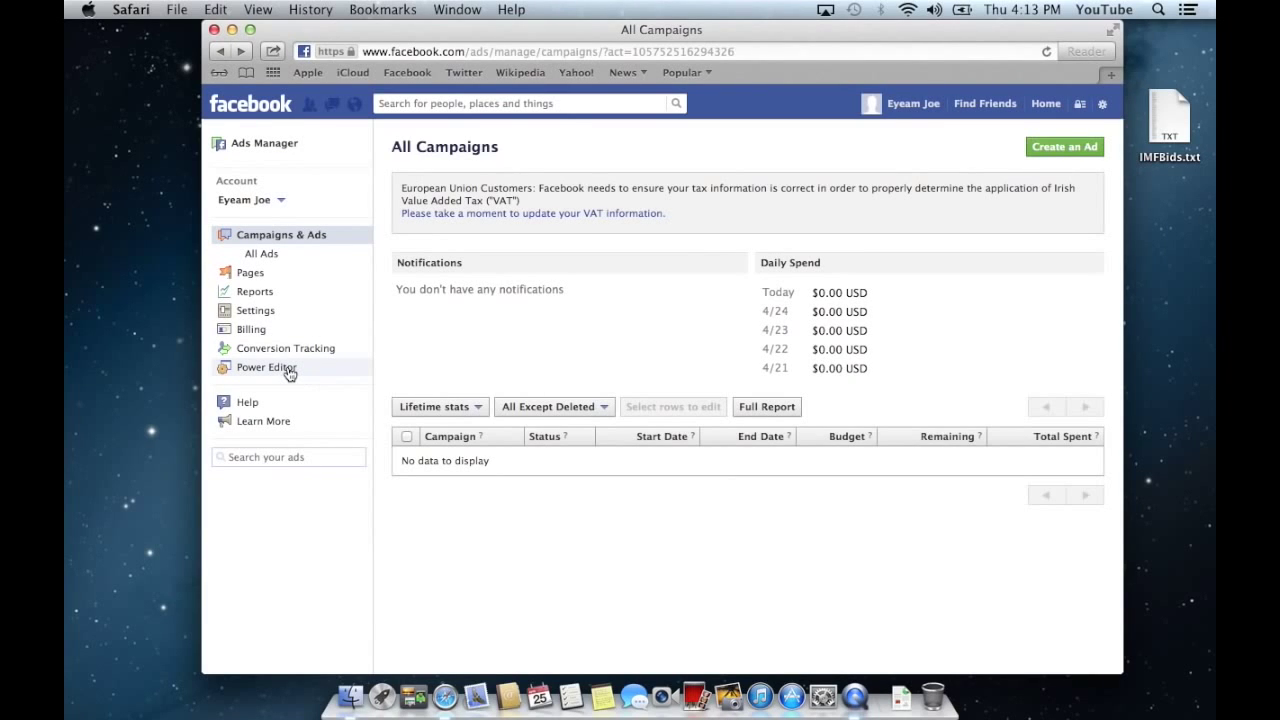
Open the Power Editor's audiences and start creating a new custom audience
{"action": "left_click", "coordinate": [288, 370]}
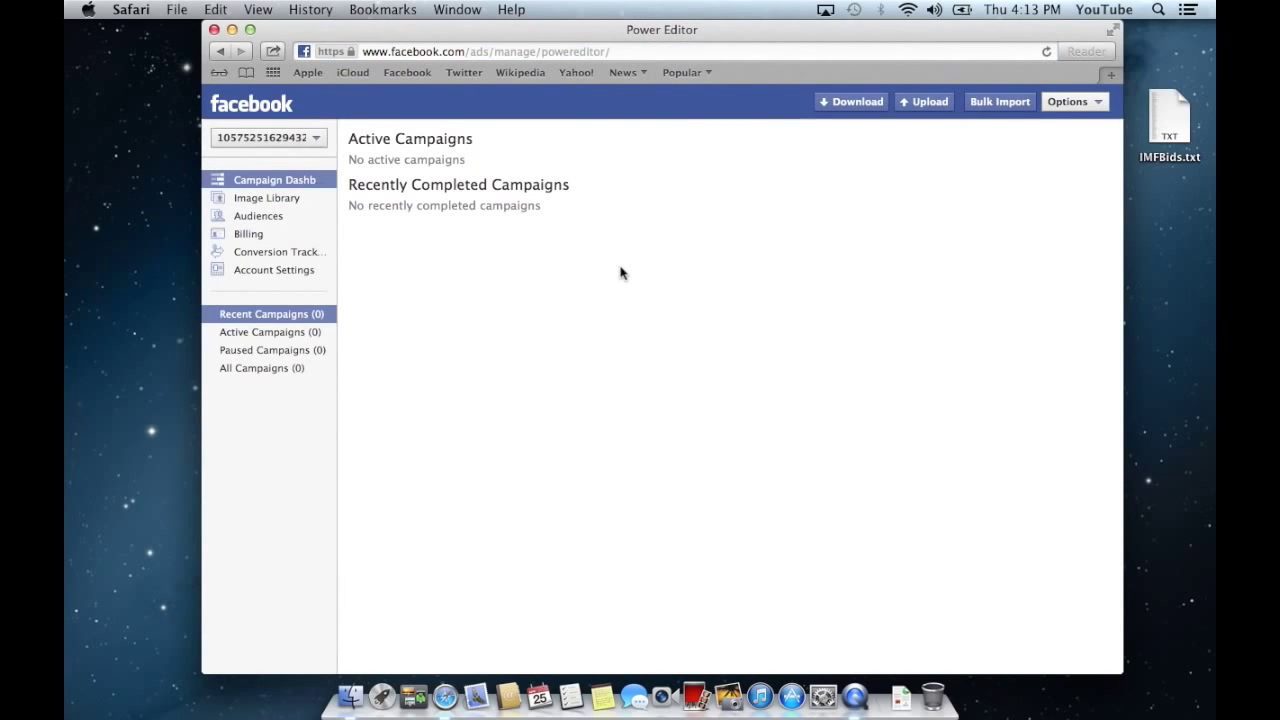
{"action": "left_click", "coordinate": [276, 226]}
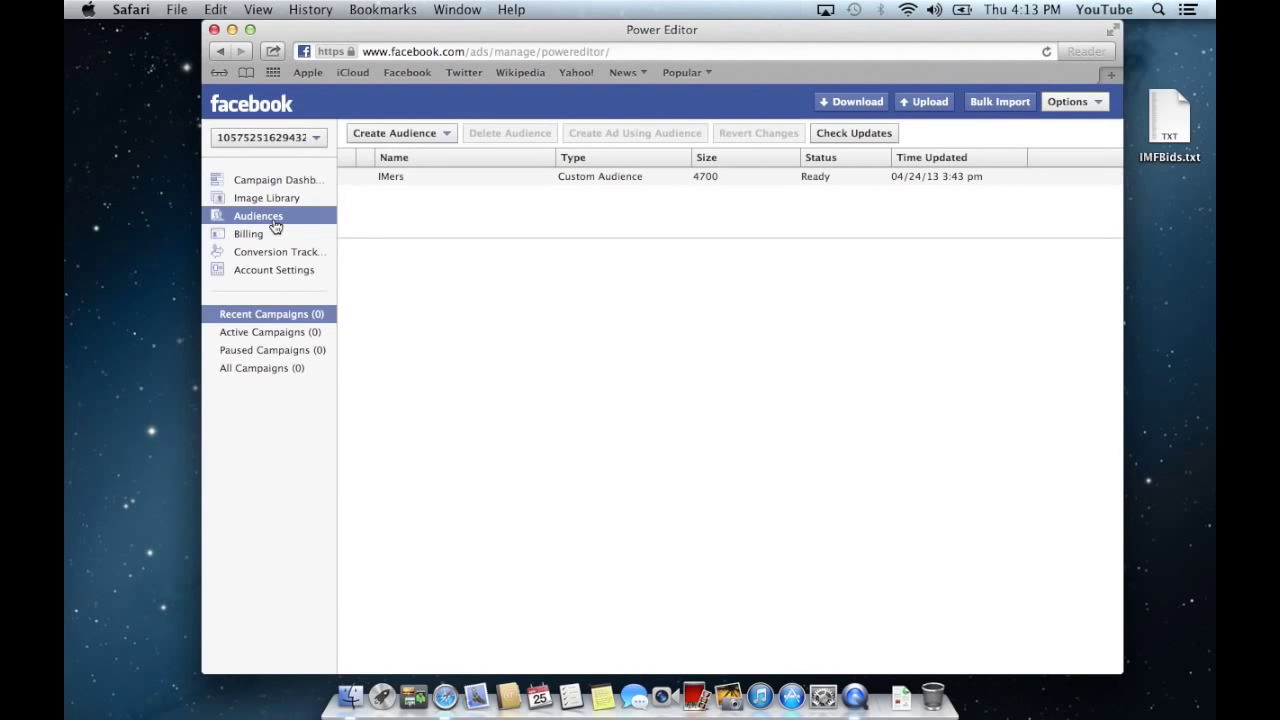
{"action": "left_click", "coordinate": [437, 139]}
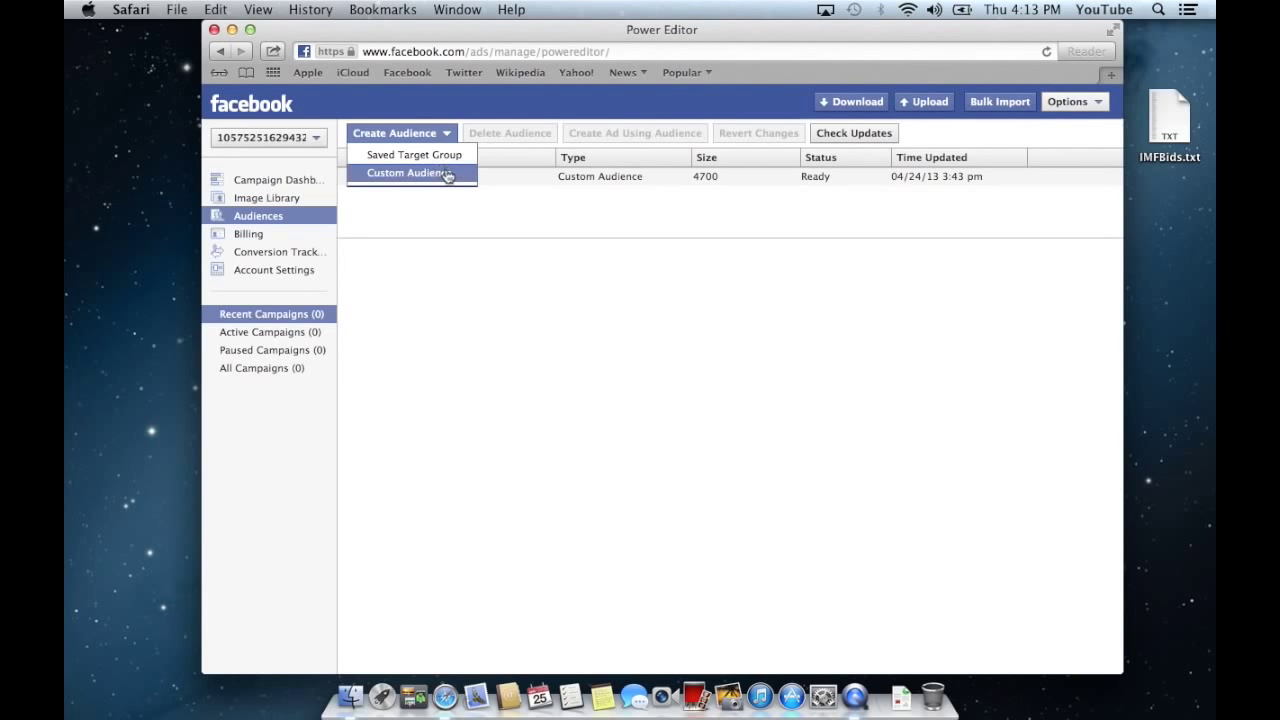
{"action": "left_click", "coordinate": [447, 176]}
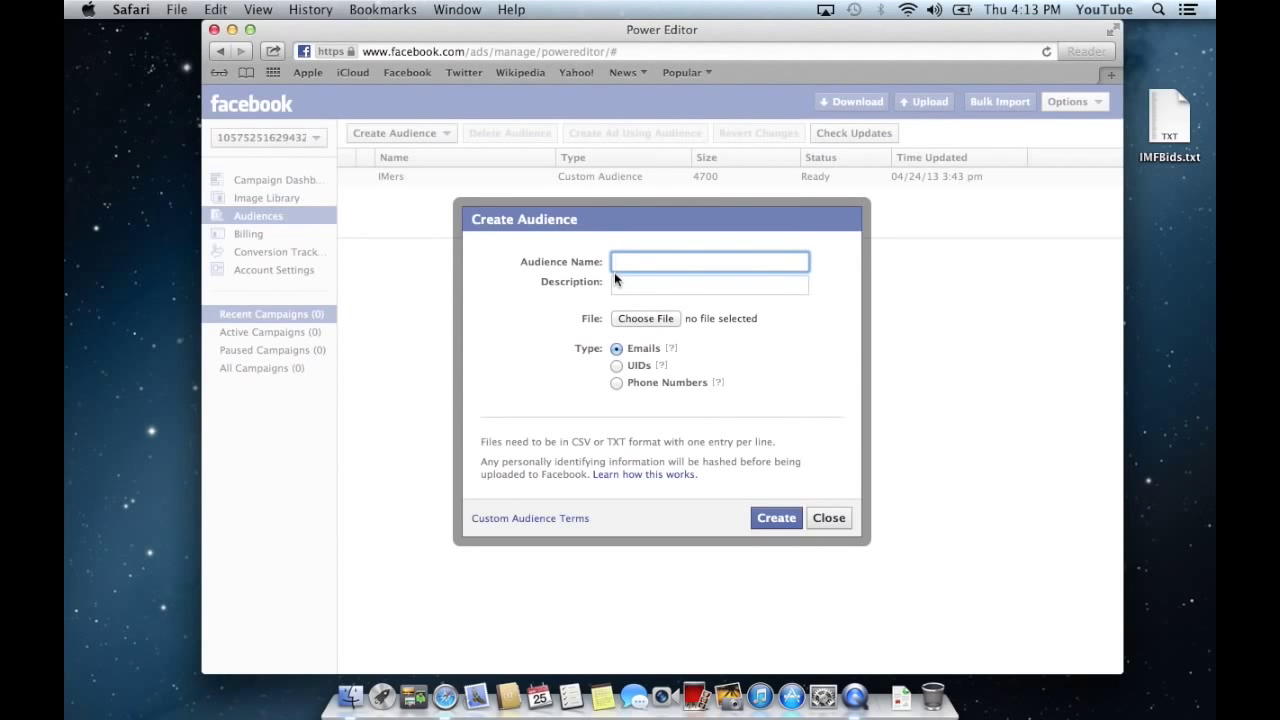
Name the audience IMers and attach the IMFBids.txt file from the Desktop
{"action": "type", "text": "IMers"}
{"action": "left_click", "coordinate": [636, 285]}
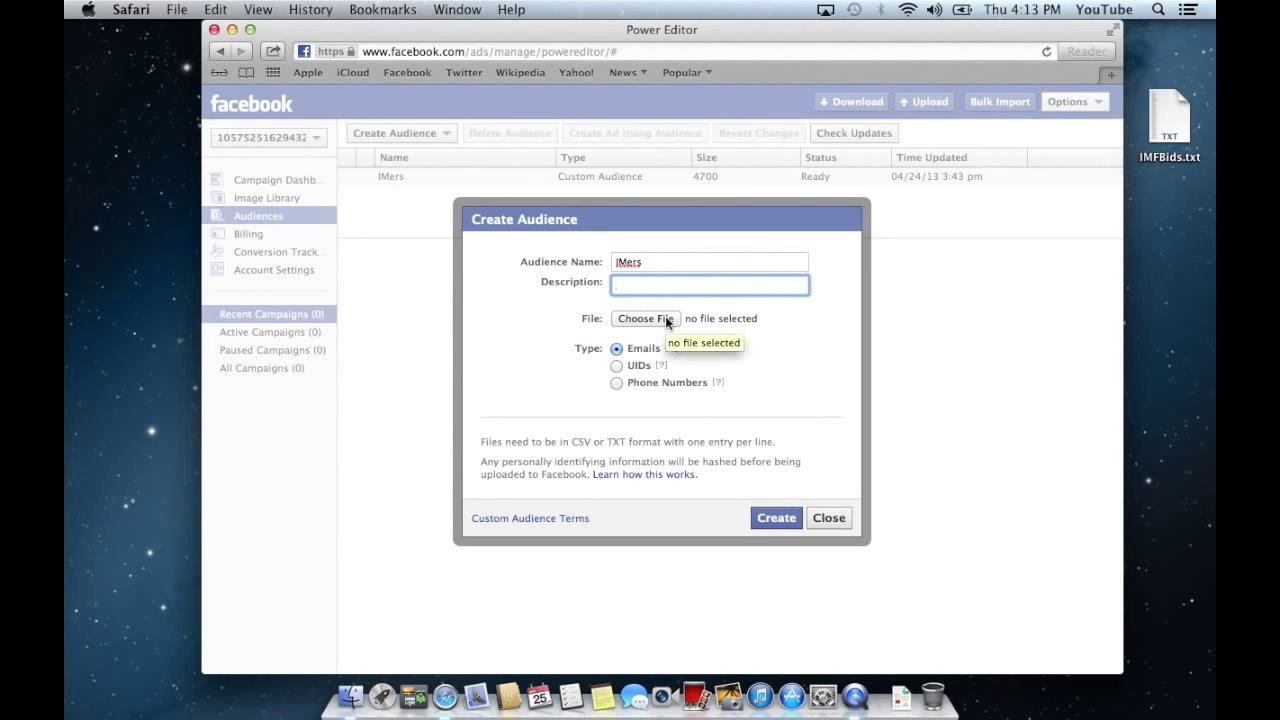
{"action": "left_click", "coordinate": [665, 318]}
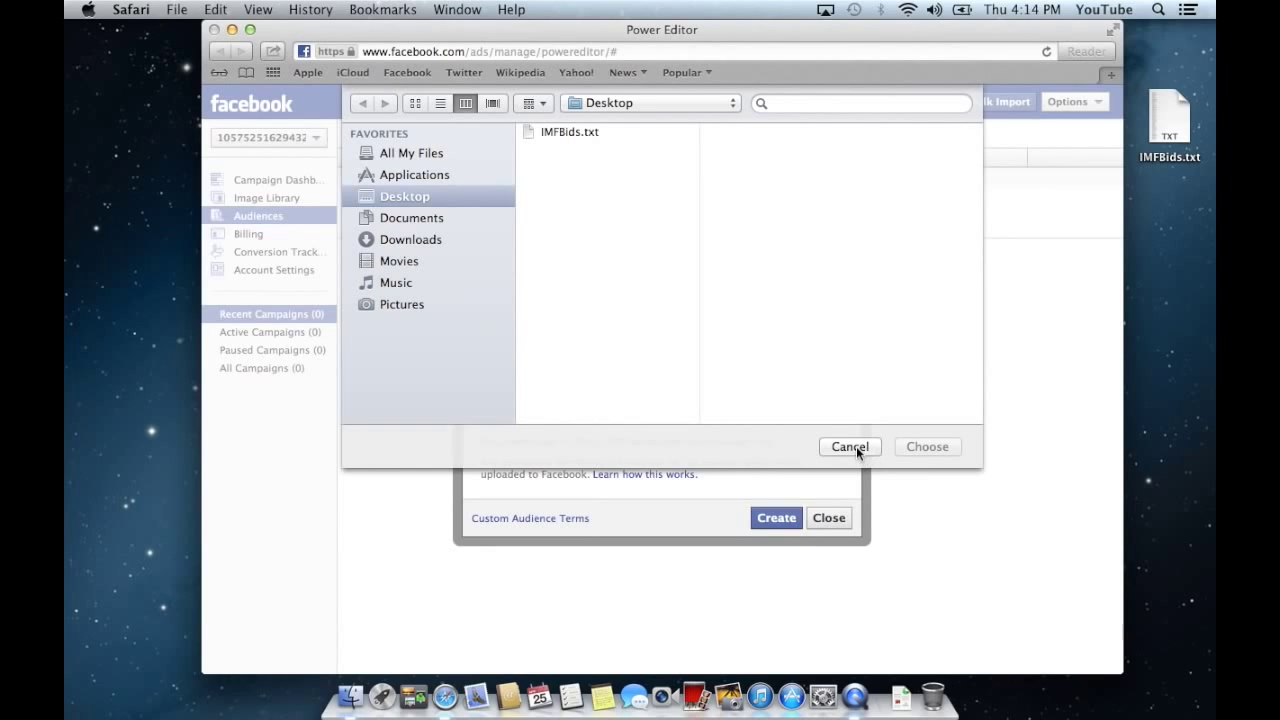
{"action": "left_click", "coordinate": [576, 131]}
{"action": "left_click", "coordinate": [909, 446]}
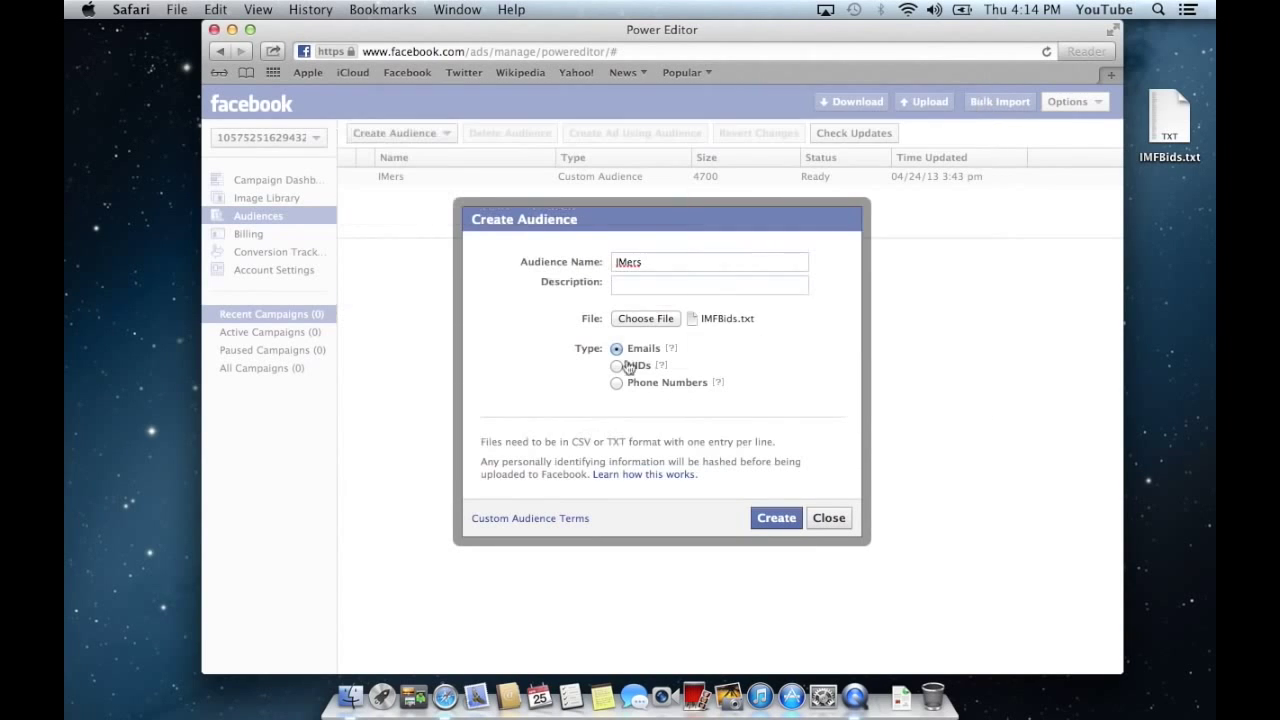
Set the data type to UIDs, create the custom audience and dismiss the upload notice
{"action": "mouse_move", "coordinate": [655, 370]}
{"action": "left_click", "coordinate": [617, 366]}
{"action": "left_click", "coordinate": [776, 518]}
{"action": "left_click", "coordinate": [776, 524]}
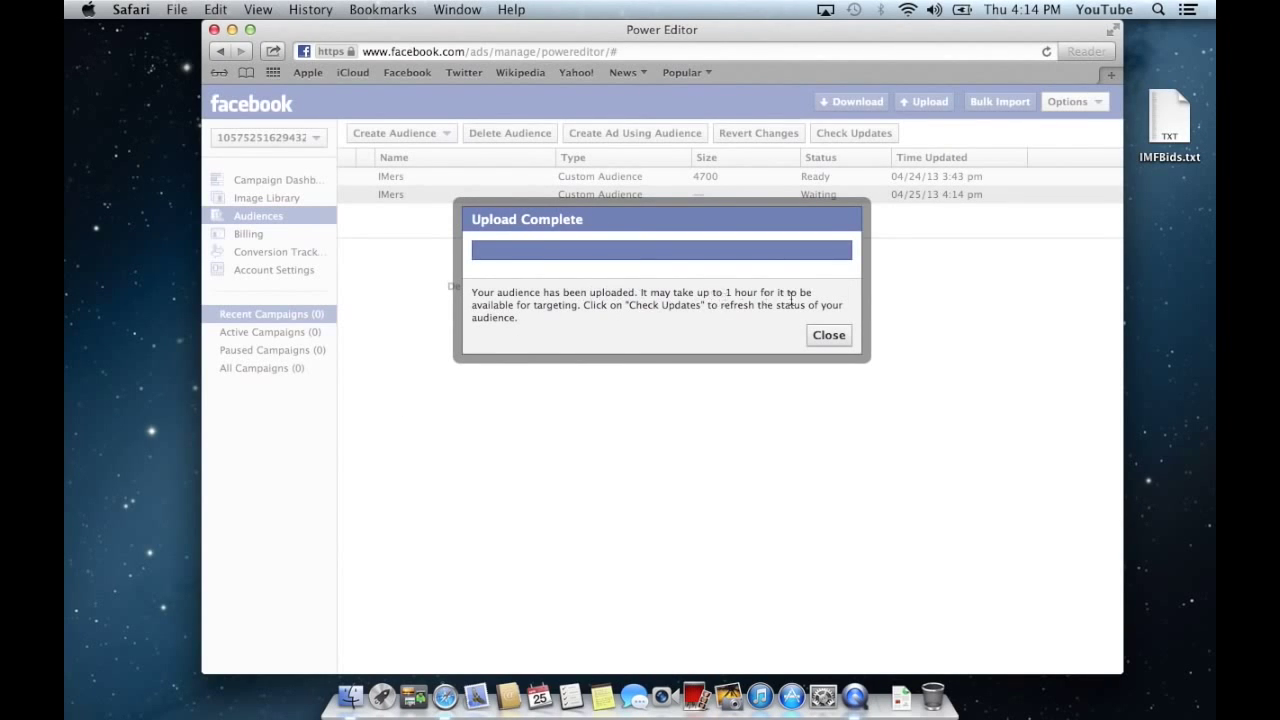
{"action": "left_click", "coordinate": [829, 335]}
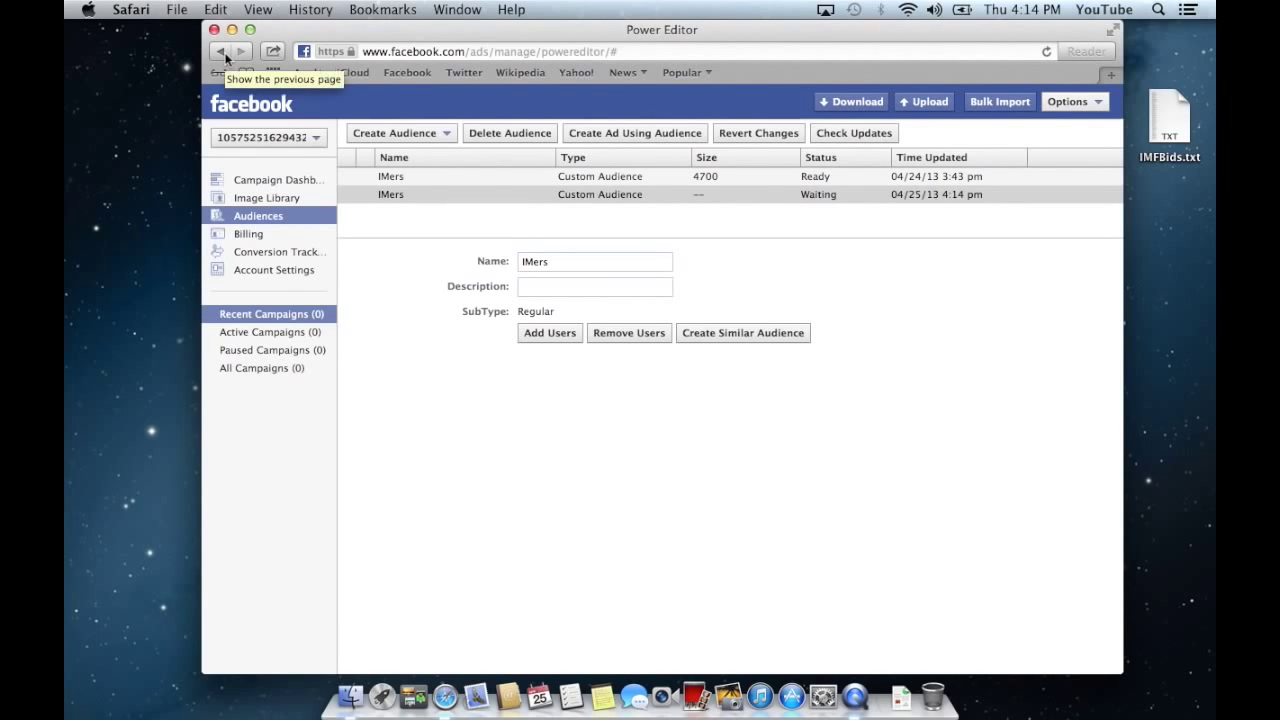
Delete the newly created IMers audience, upload the change and return to the All Campaigns page
{"action": "left_click", "coordinate": [502, 135]}
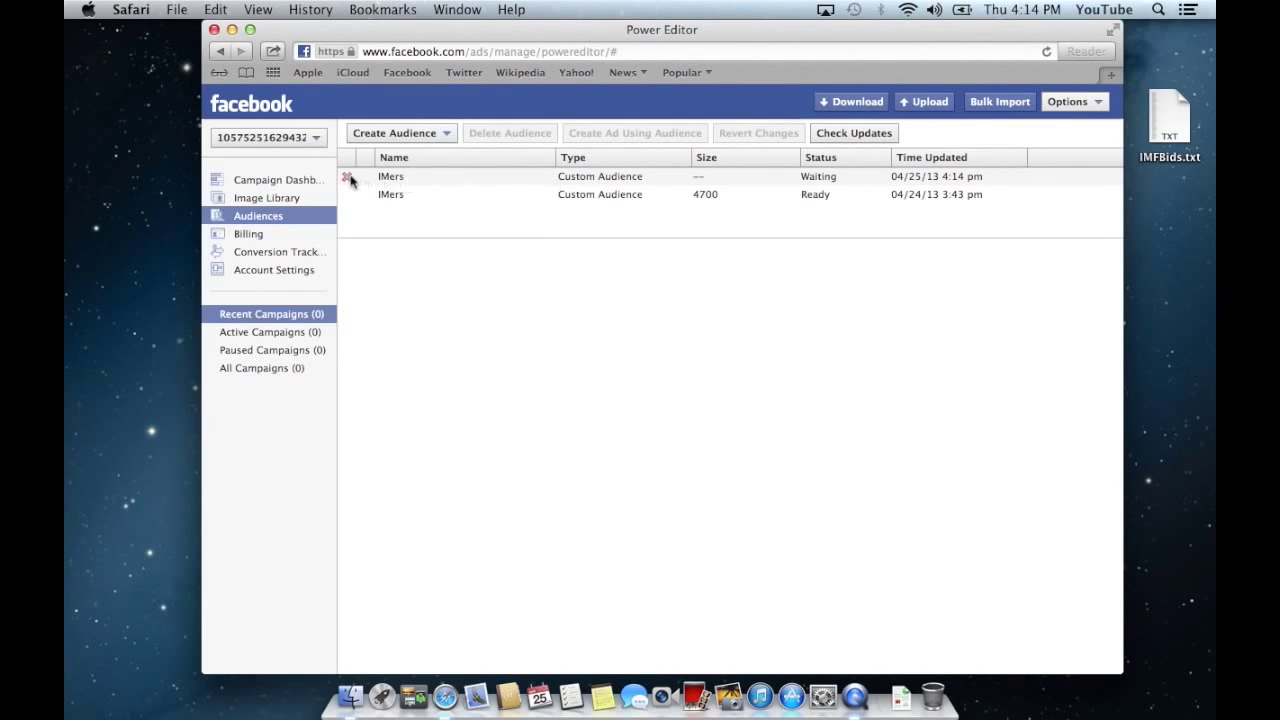
{"action": "left_click", "coordinate": [352, 180]}
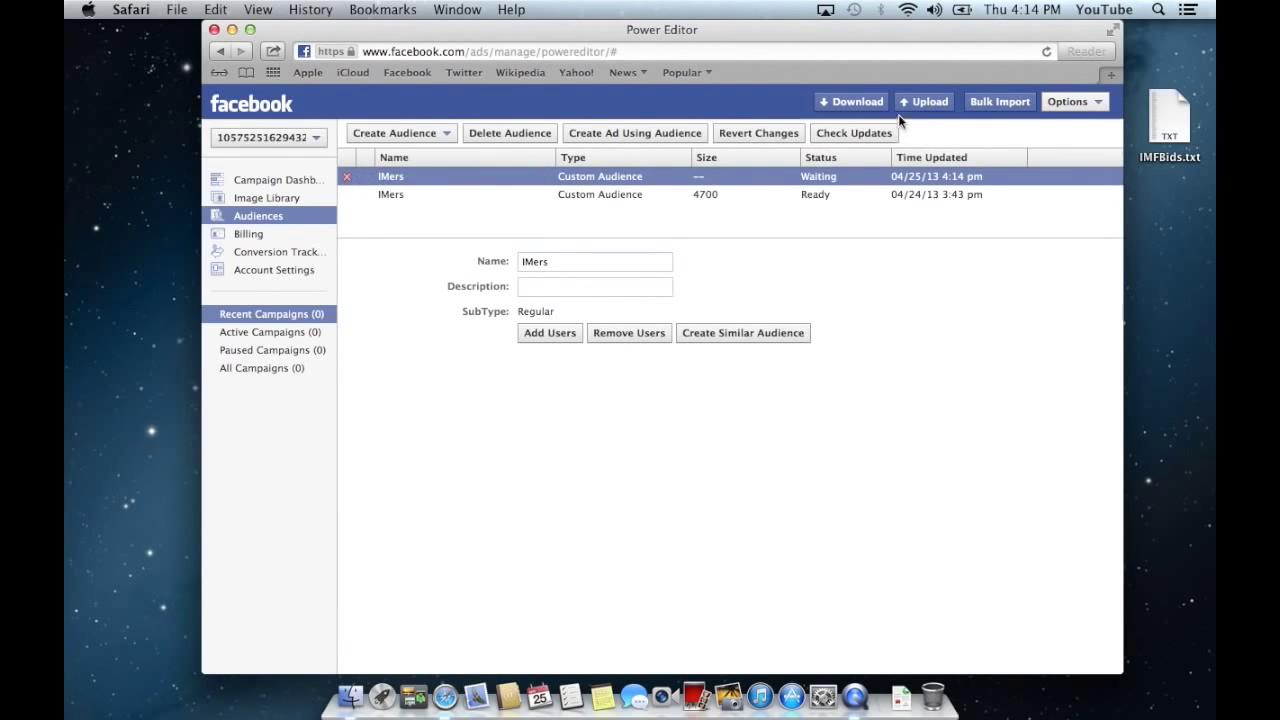
{"action": "left_click", "coordinate": [926, 102]}
{"action": "left_click", "coordinate": [843, 310]}
{"action": "left_click", "coordinate": [224, 56]}
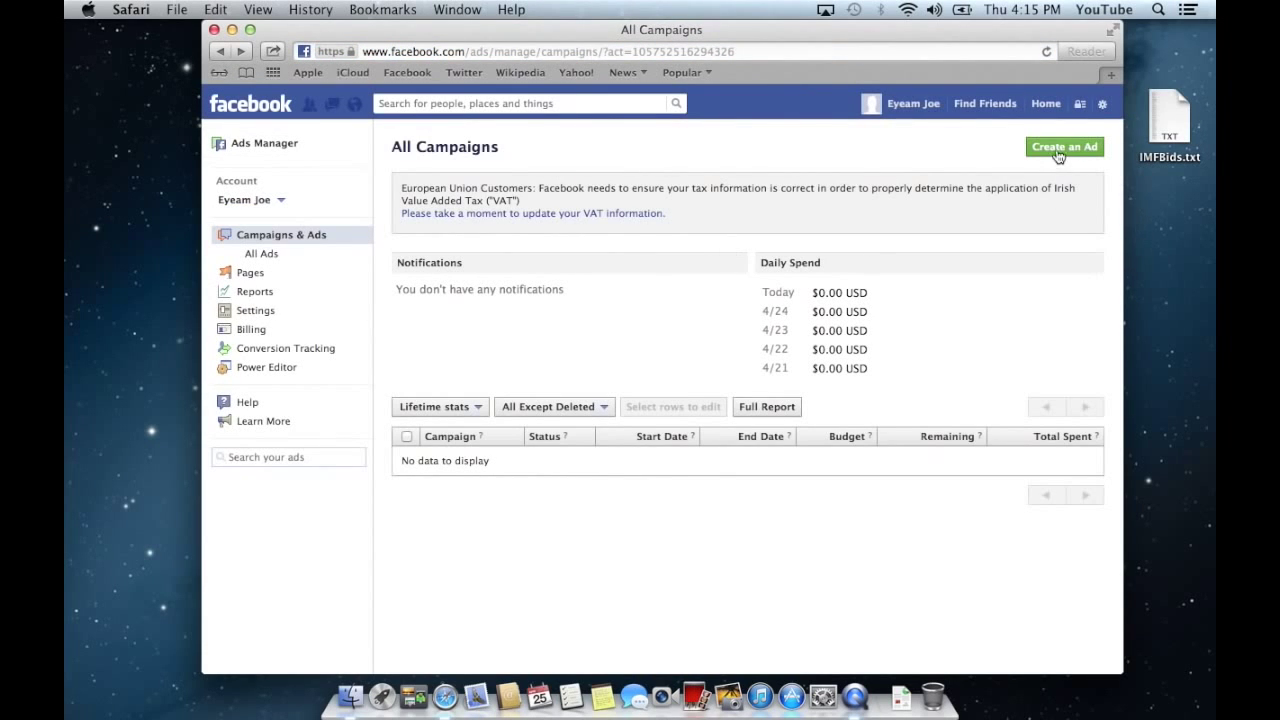
{"action": "left_click", "coordinate": [1058, 150]}
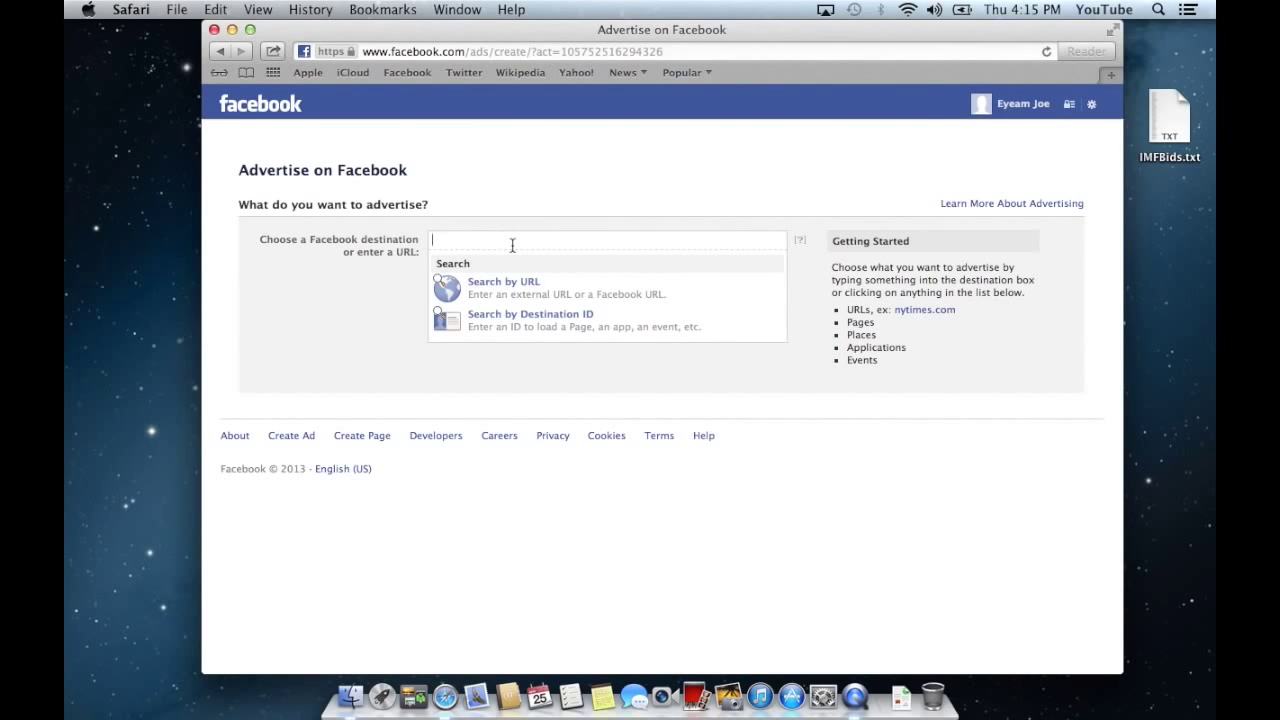
{"action": "left_click", "coordinate": [531, 301]}
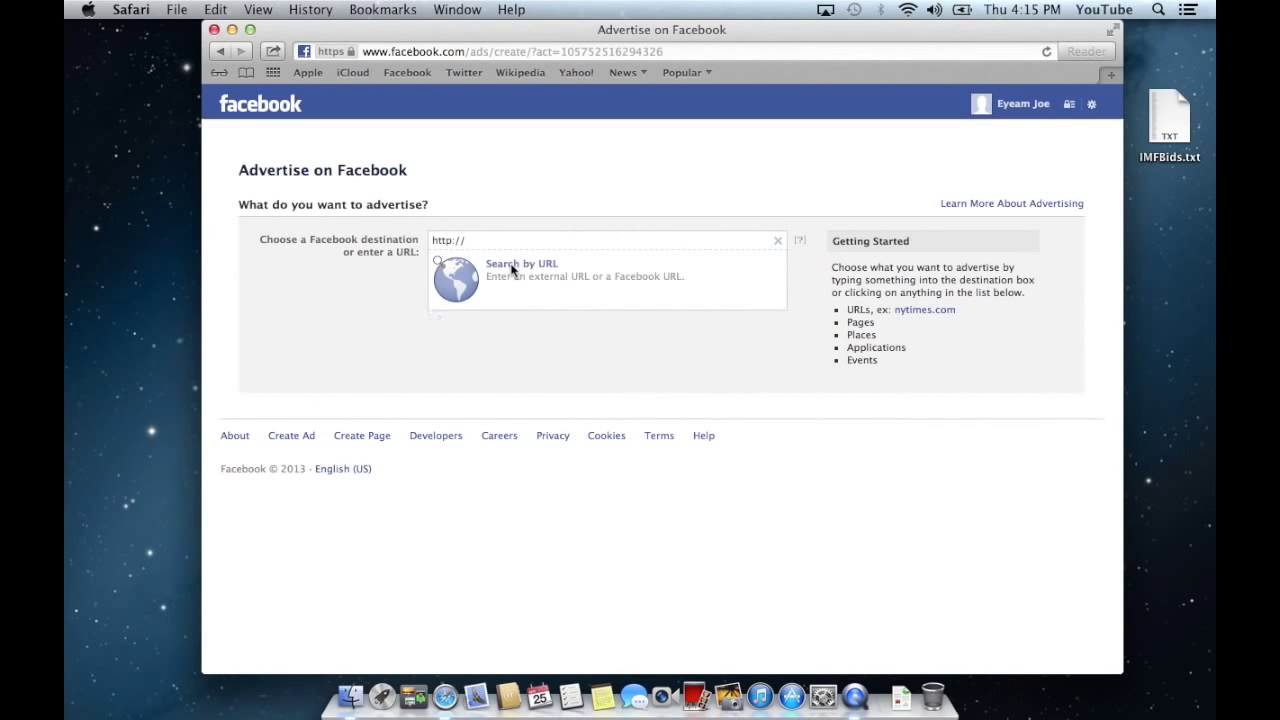
{"action": "type", "text": "facebook.com/"}
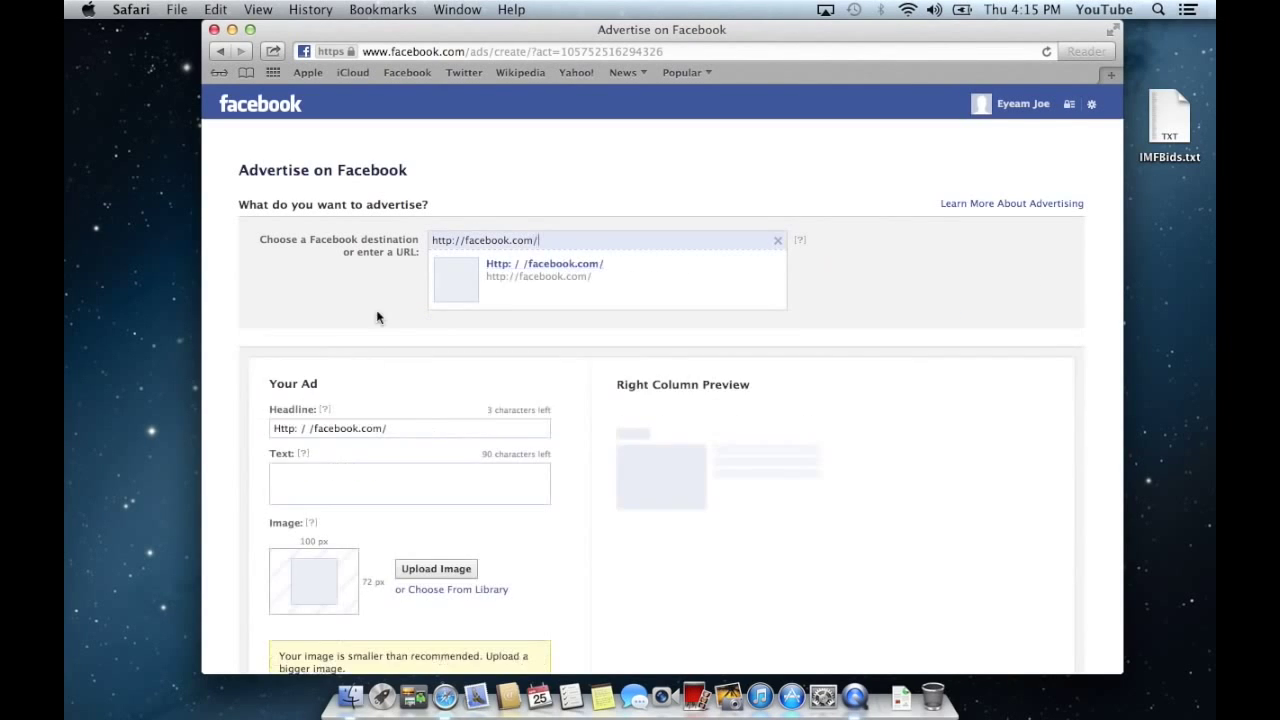
Set the ad's headline to "Test" and its text to "Testing"
{"action": "scroll", "coordinate": [376, 317], "scroll_direction": "down", "scroll_amount": 2}
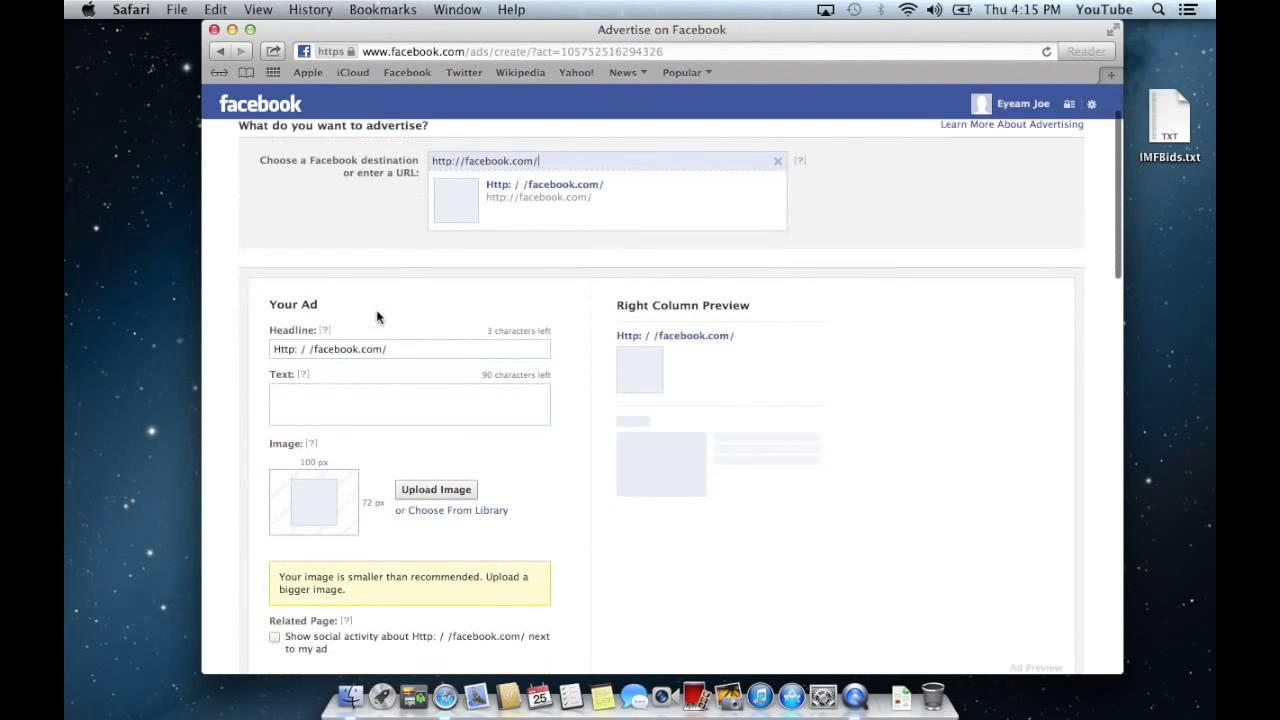
{"action": "triple_click", "coordinate": [411, 349]}
{"action": "type", "text": "Test"}
{"action": "left_click", "coordinate": [409, 404]}
{"action": "type", "text": "Testing"}
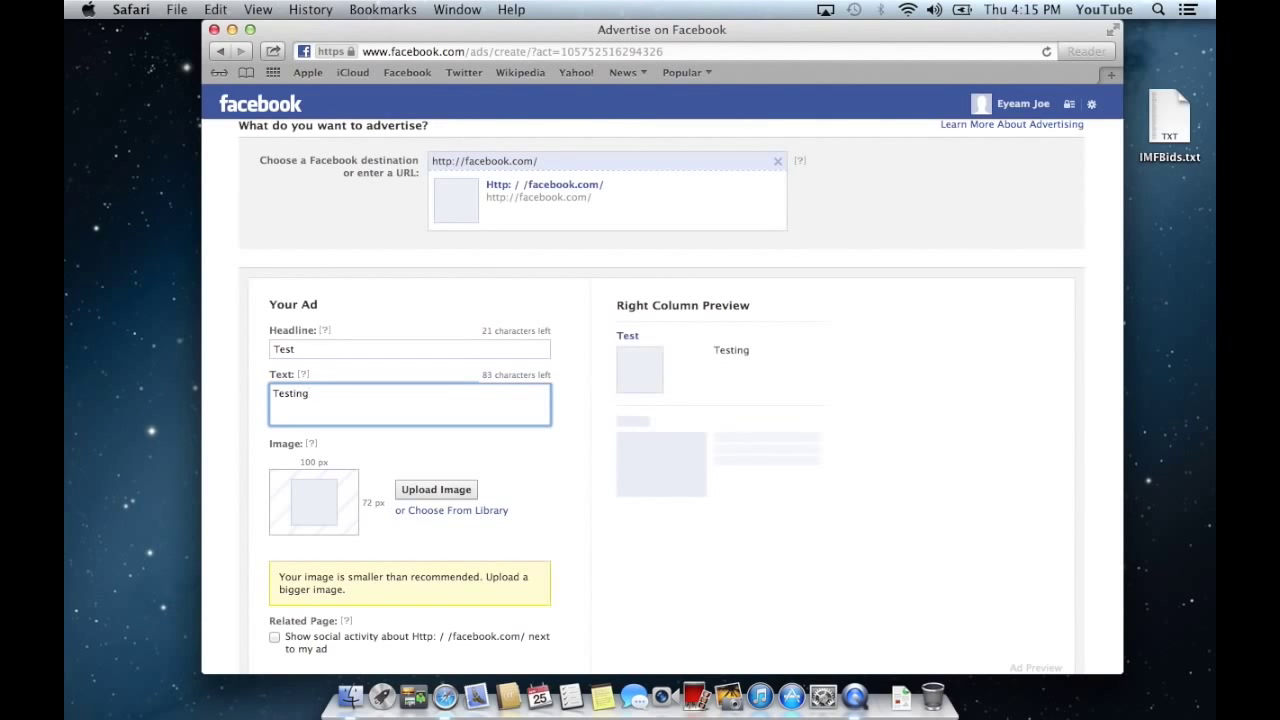
Target the IMers custom audience and remove United States from the ad's location targeting
{"action": "scroll", "coordinate": [577, 414], "scroll_direction": "down", "scroll_amount": 2}
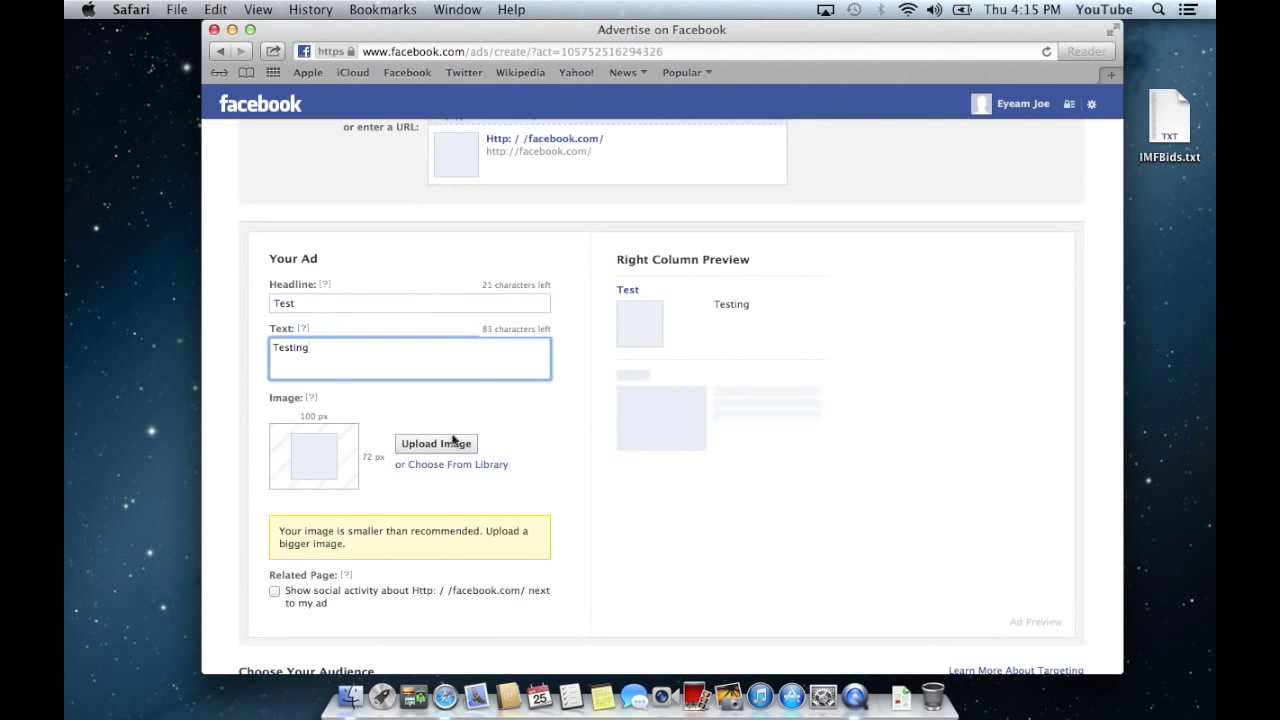
{"action": "scroll", "coordinate": [540, 428], "scroll_direction": "down", "scroll_amount": 5}
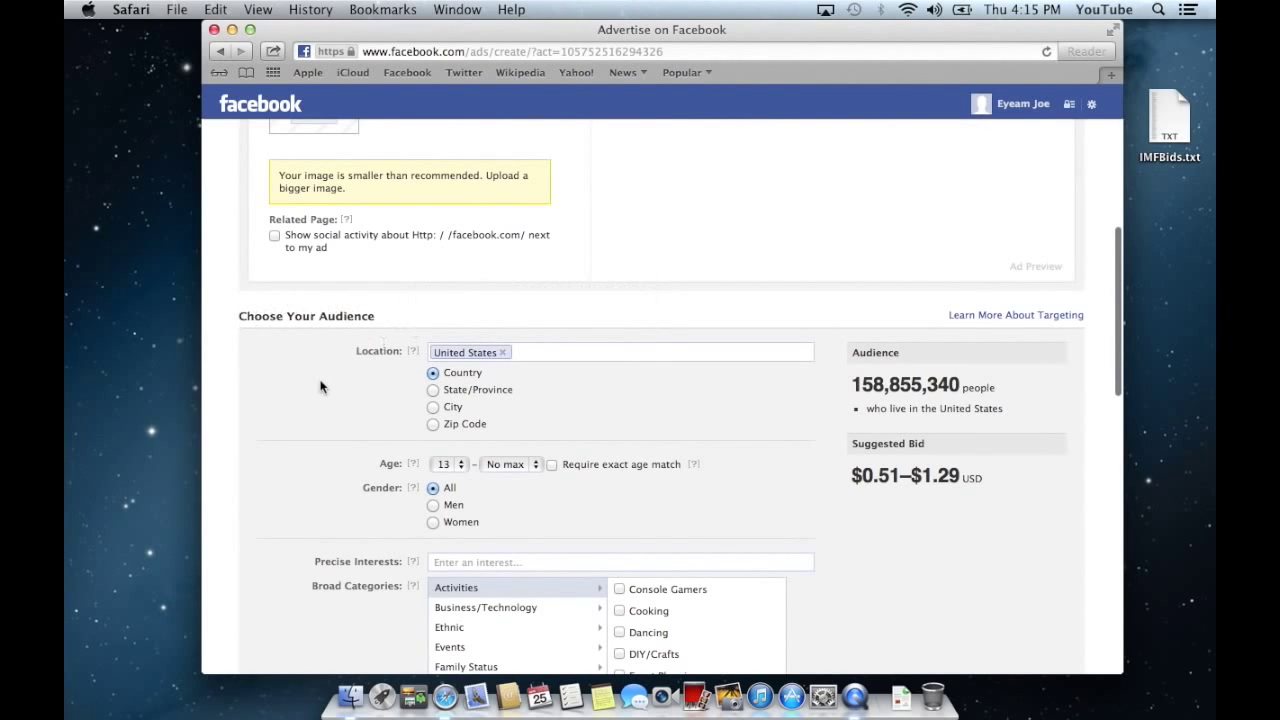
{"action": "scroll", "coordinate": [320, 386], "scroll_direction": "down", "scroll_amount": 1}
{"action": "scroll", "coordinate": [320, 386], "scroll_direction": "down", "scroll_amount": 1}
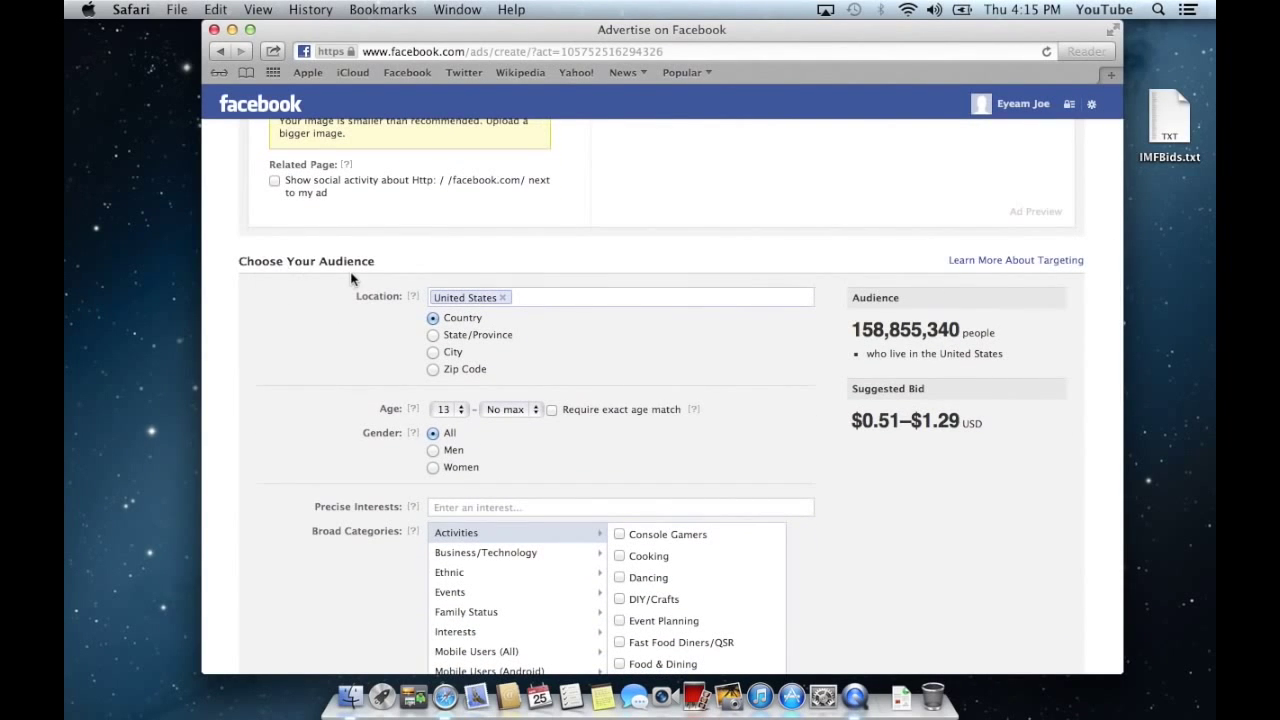
{"action": "scroll", "coordinate": [337, 430], "scroll_direction": "down", "scroll_amount": 2}
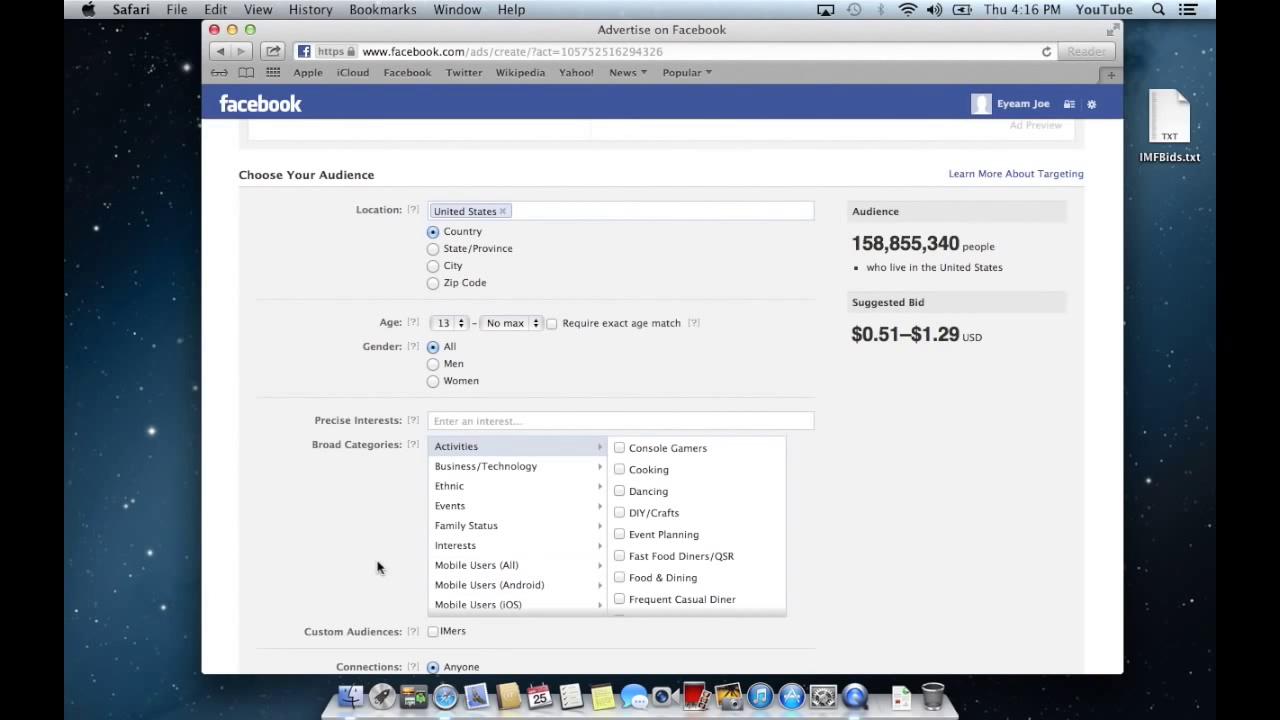
{"action": "scroll", "coordinate": [378, 567], "scroll_direction": "down", "scroll_amount": 1}
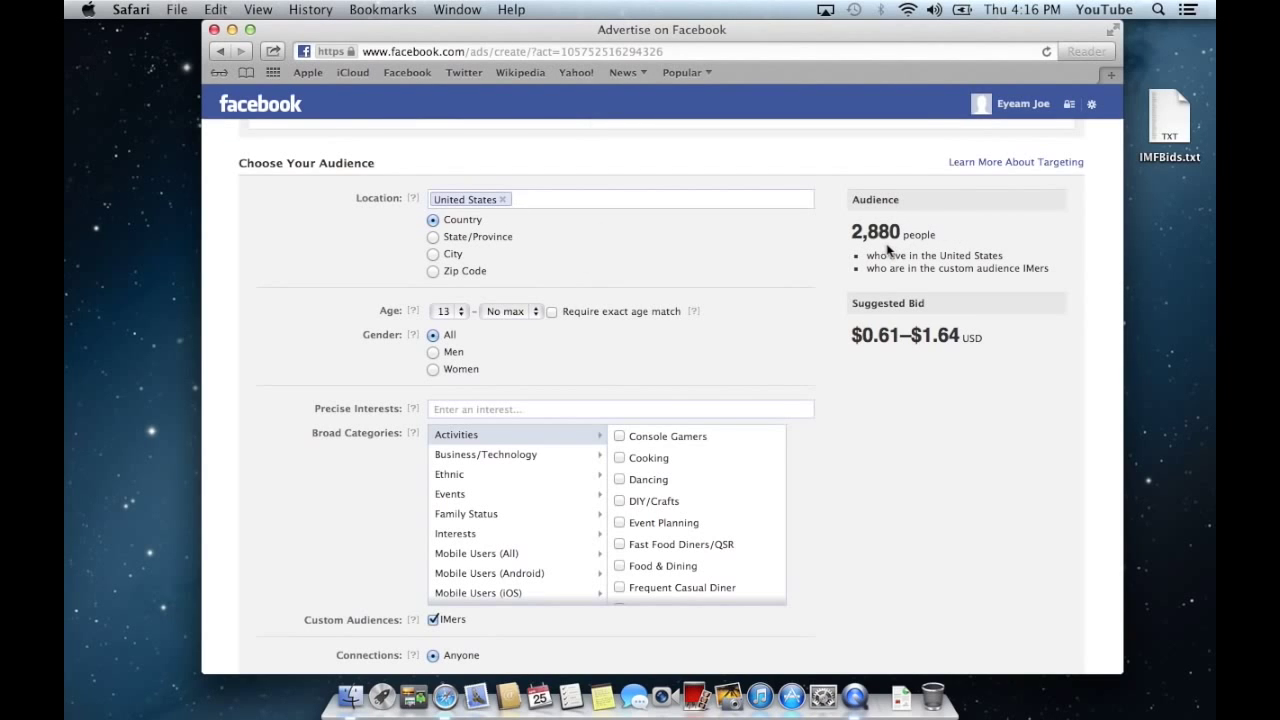
{"action": "left_click", "coordinate": [502, 200]}
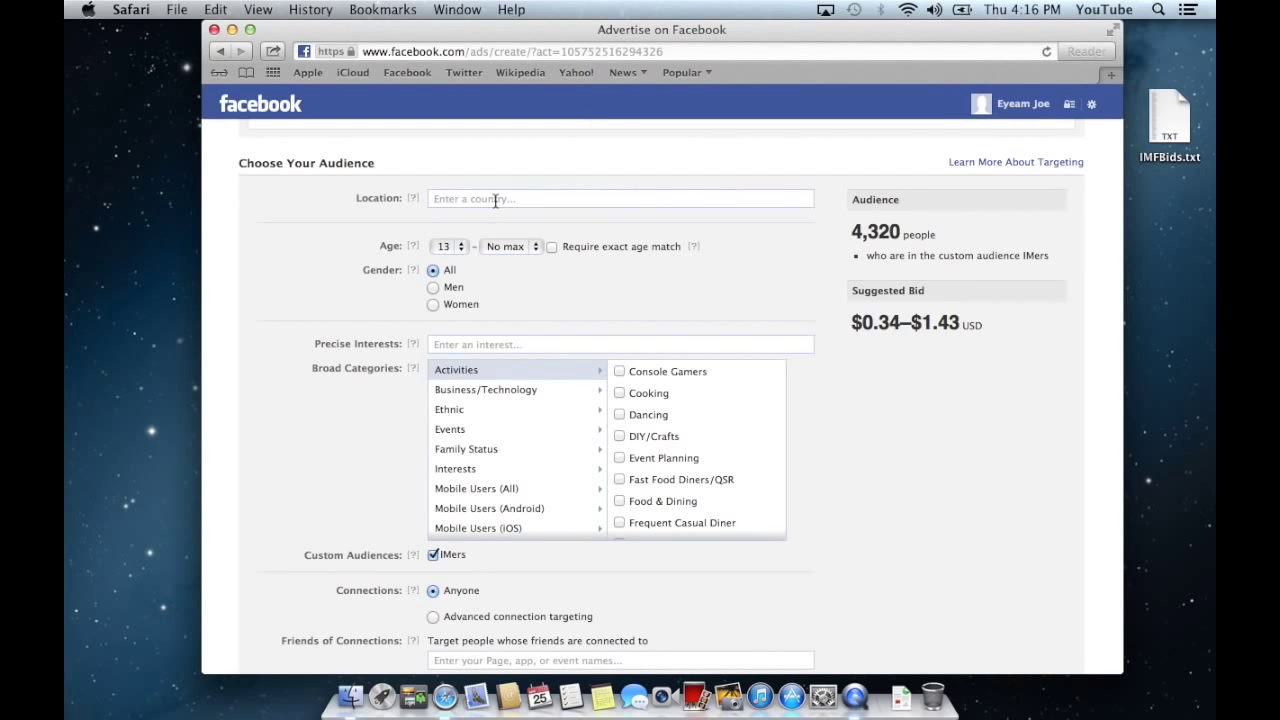
Add United States and United Kingdom as the ad's target locations
{"action": "left_click", "coordinate": [495, 200]}
{"action": "type", "text": "uni"}
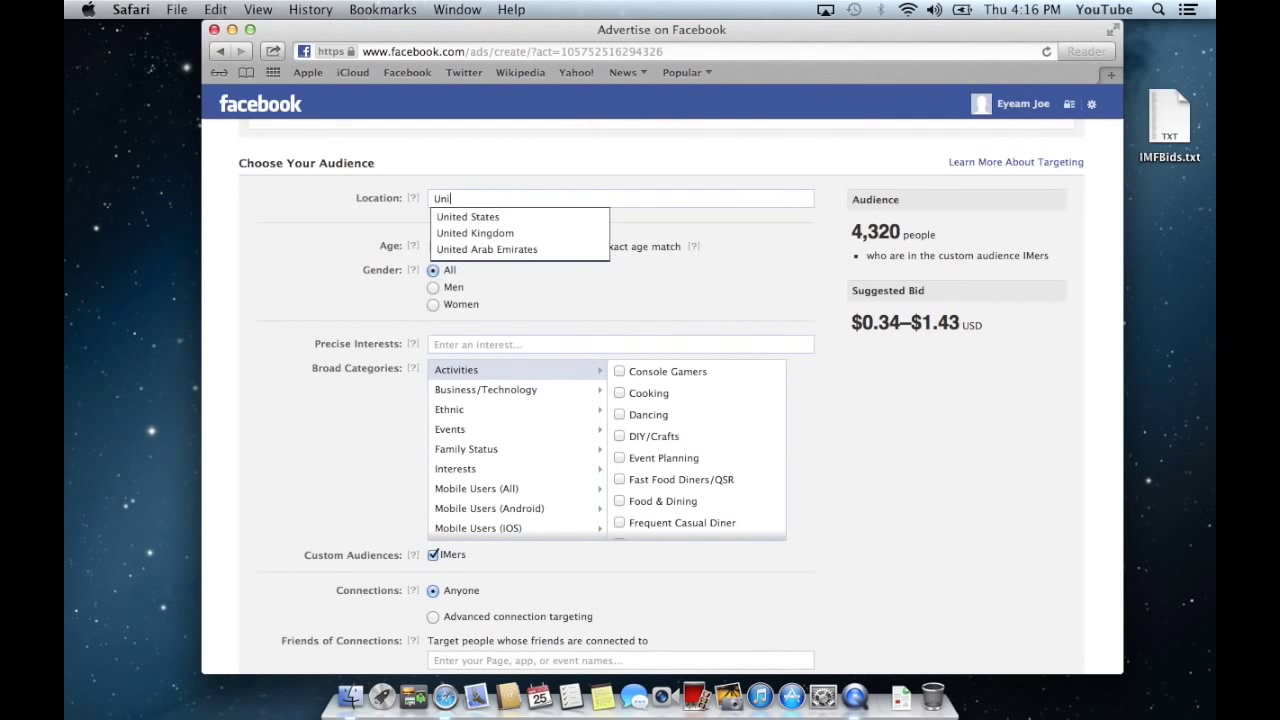
{"action": "key", "text": "Down"}
{"action": "key", "text": "Return"}
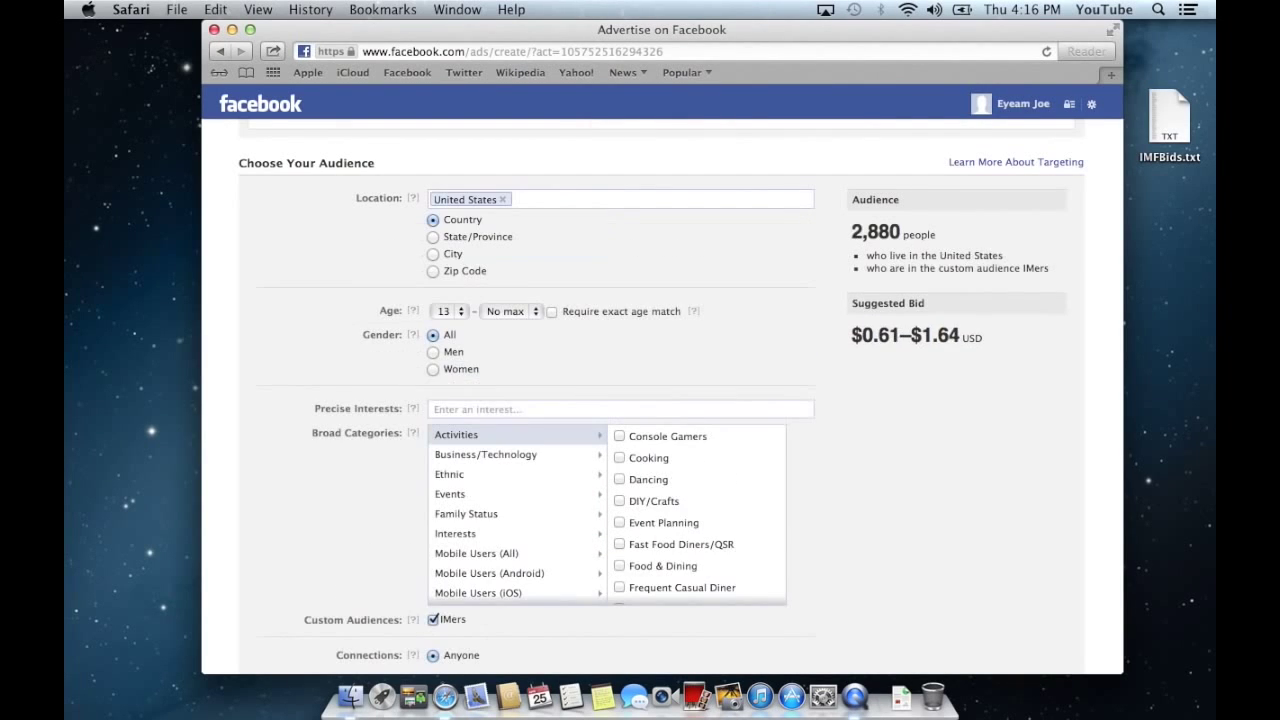
{"action": "type", "text": "uni"}
{"action": "key", "text": "Down"}
{"action": "key", "text": "Return"}
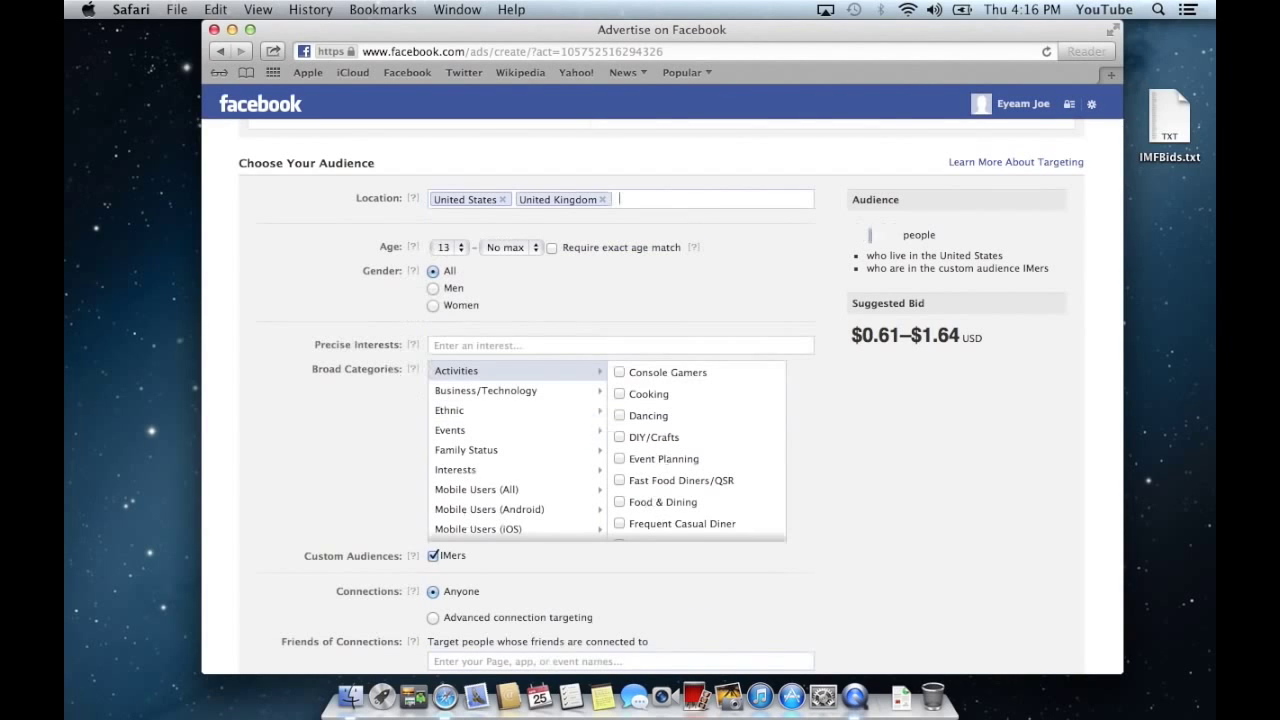
Add France and Mexico to the ad's target locations
{"action": "type", "text": "France"}
{"action": "key", "text": "Down"}
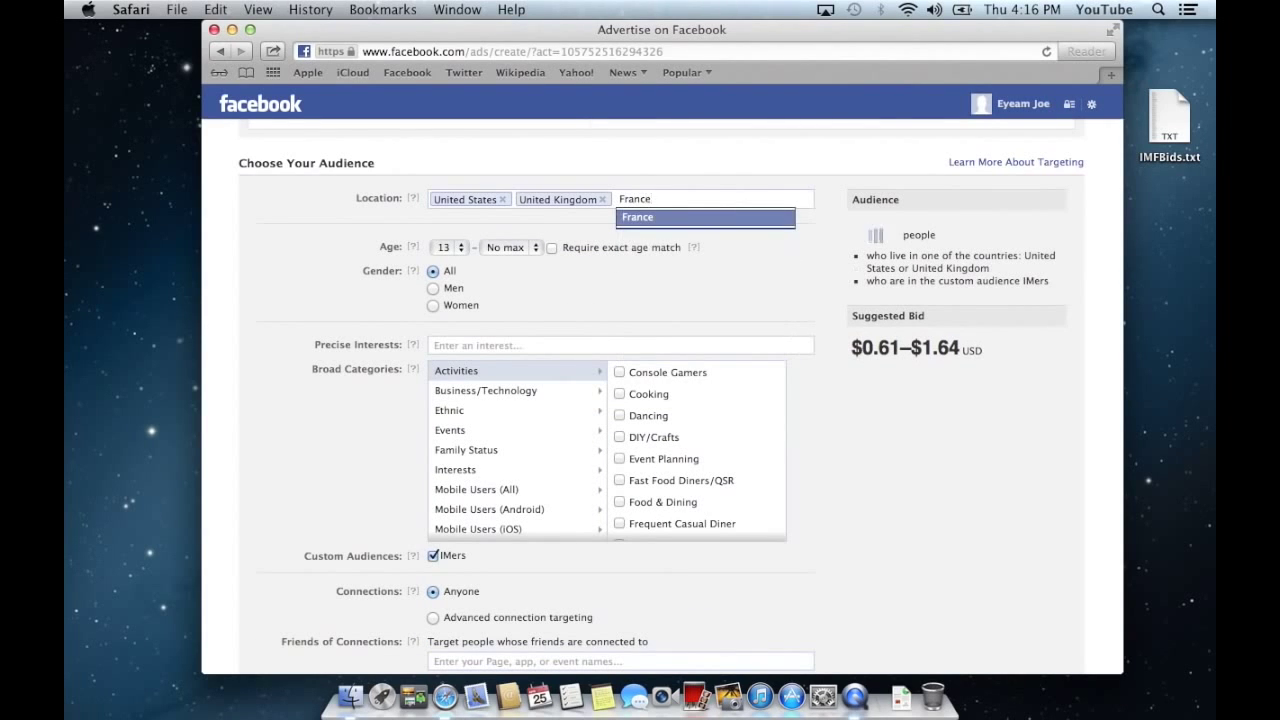
{"action": "key", "text": "Return"}
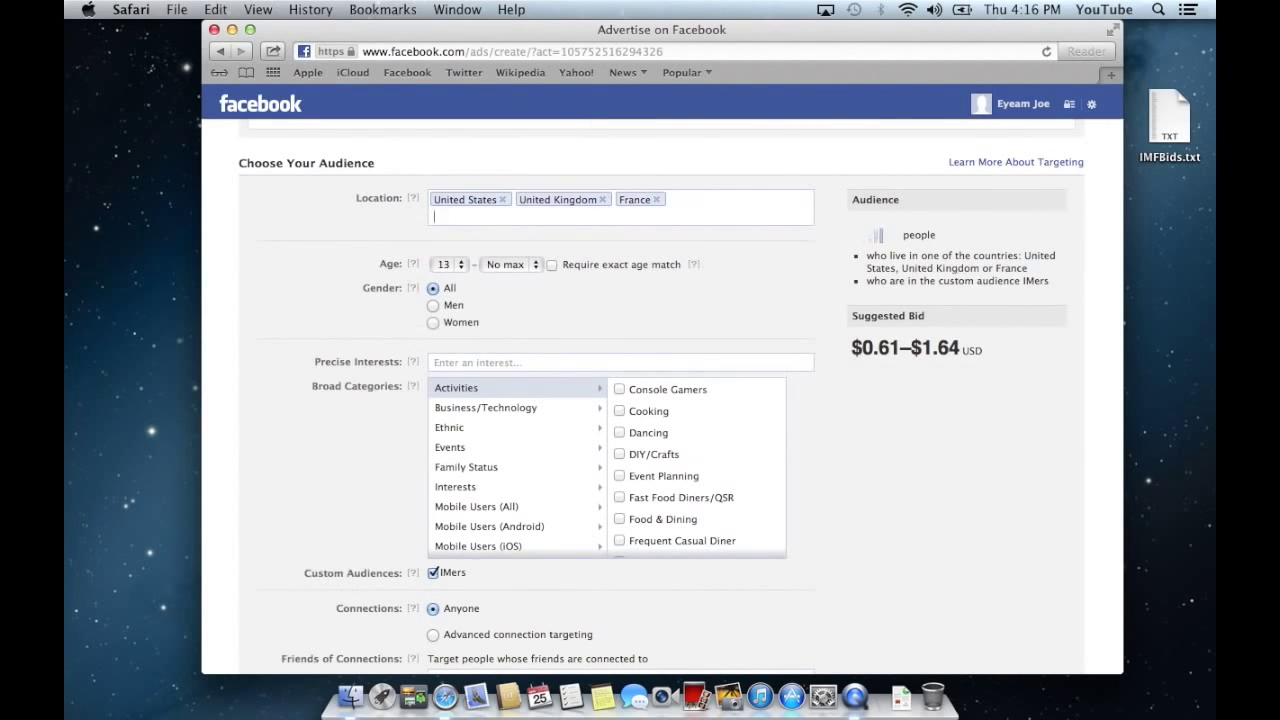
{"action": "type", "text": "Mexi"}
{"action": "key", "text": "Down"}
{"action": "key", "text": "Return"}
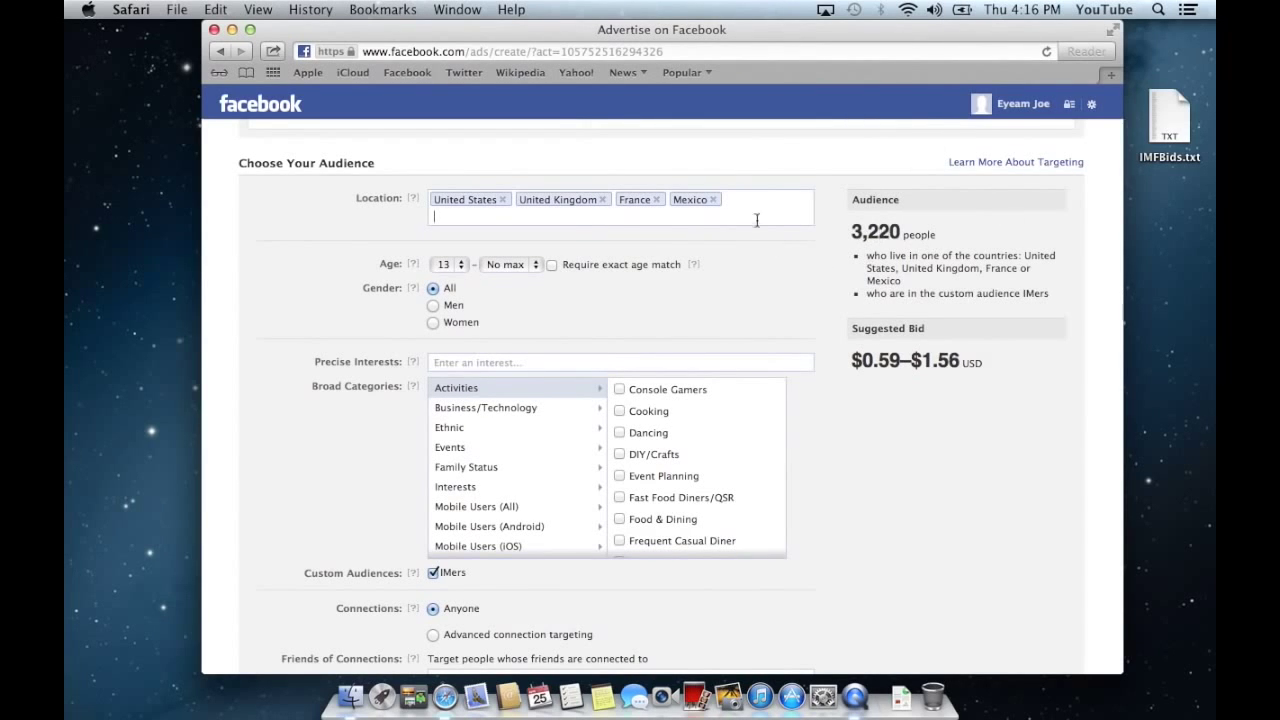
Restrict the ad's target gender to women
{"action": "scroll", "coordinate": [792, 340], "scroll_direction": "down", "scroll_amount": 3}
{"action": "scroll", "coordinate": [794, 343], "scroll_direction": "up", "scroll_amount": 2}
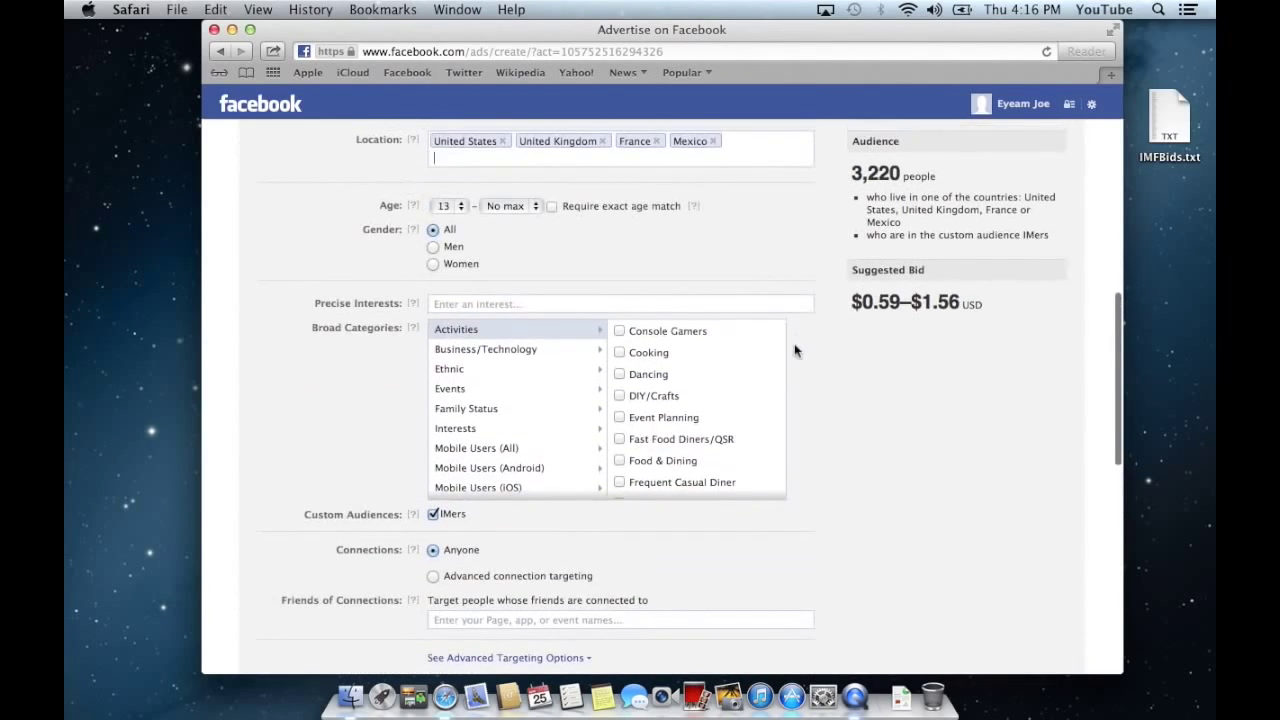
{"action": "left_click", "coordinate": [433, 263]}
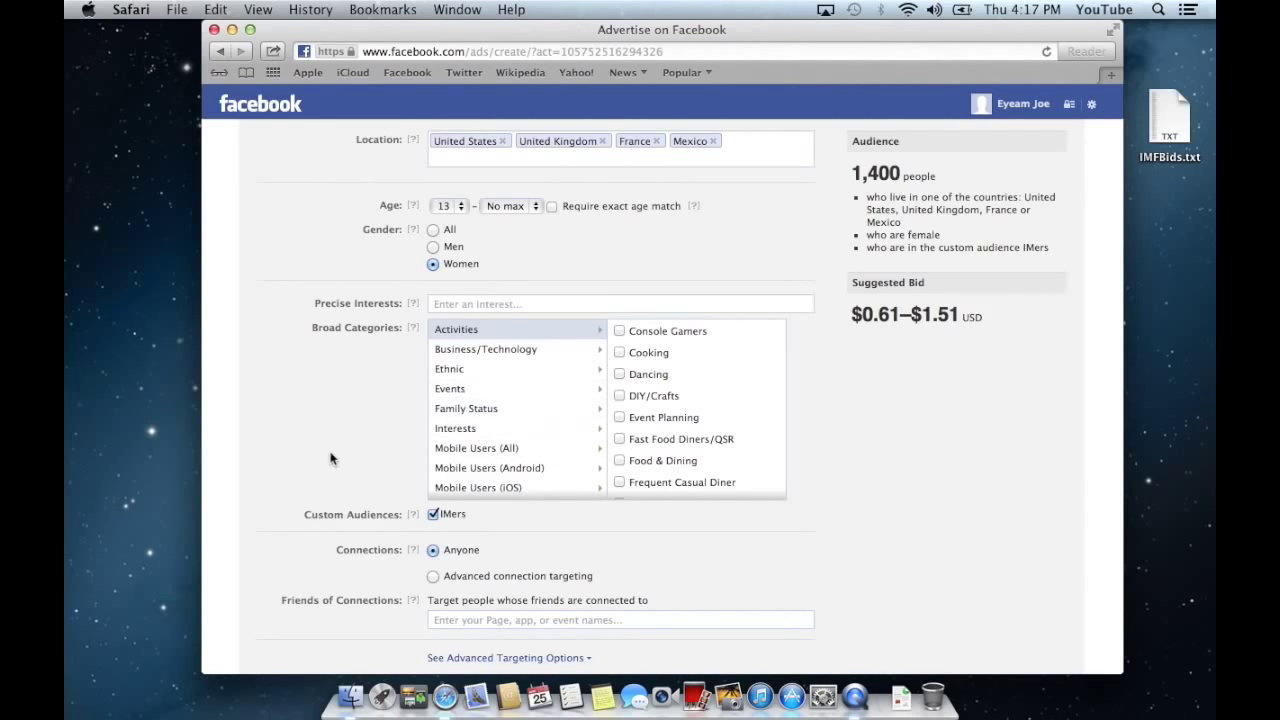
{"action": "scroll", "coordinate": [327, 461], "scroll_direction": "down", "scroll_amount": 3}
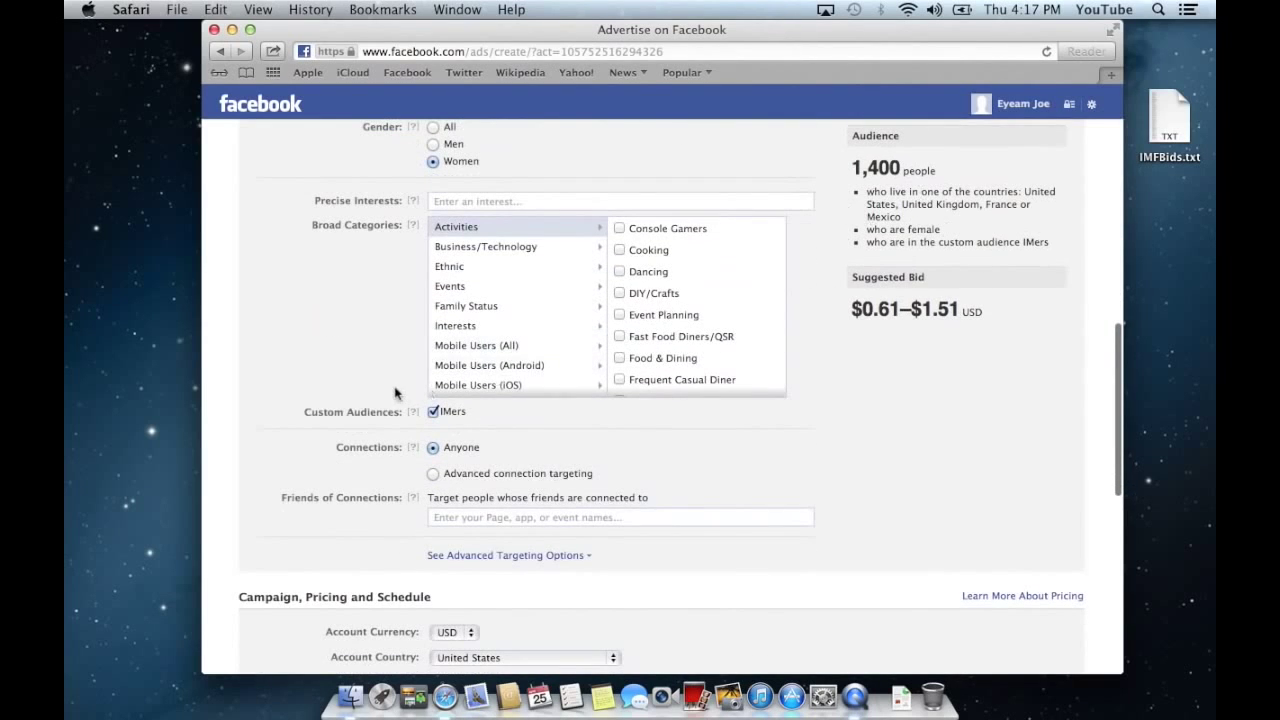
{"action": "scroll", "coordinate": [395, 393], "scroll_direction": "down", "scroll_amount": 5}
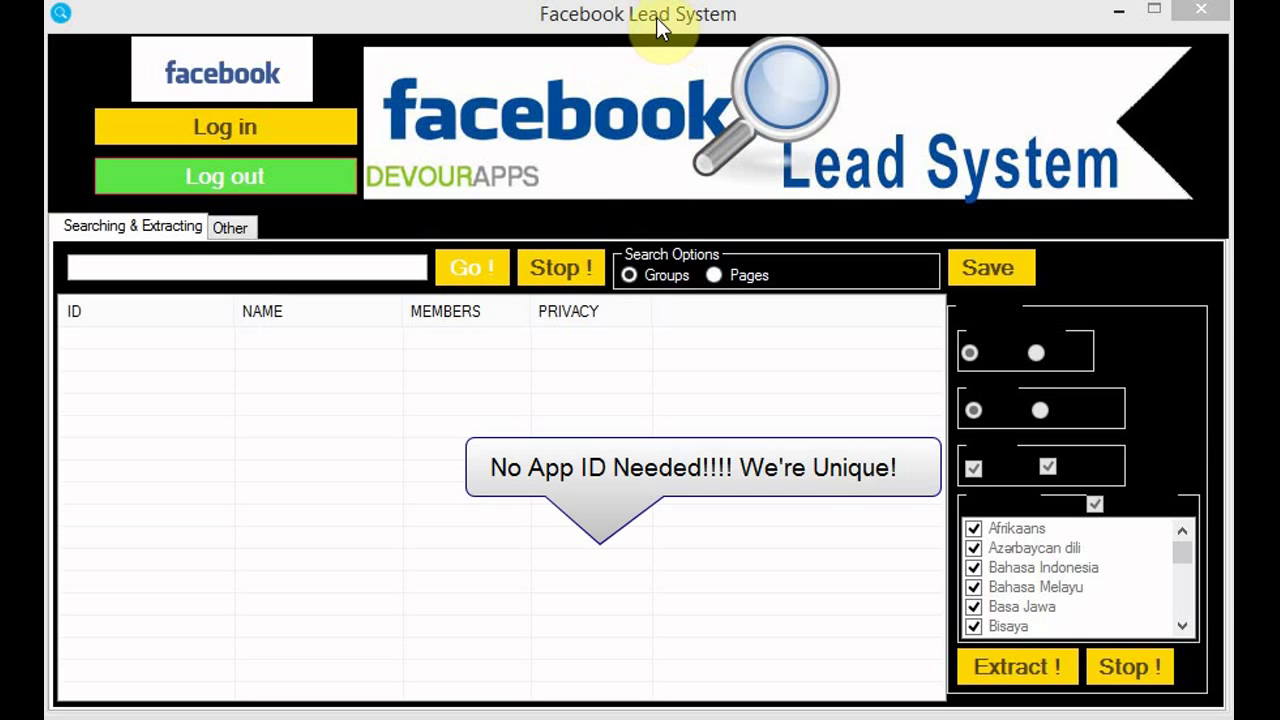
Search Facebook groups for the keyword "shoes"
{"action": "mouse_move", "coordinate": [656, 17]}
{"action": "left_mouse_down"}
{"action": "mouse_move", "coordinate": [668, 33]}
{"action": "mouse_move", "coordinate": [664, 23]}
{"action": "left_mouse_up"}
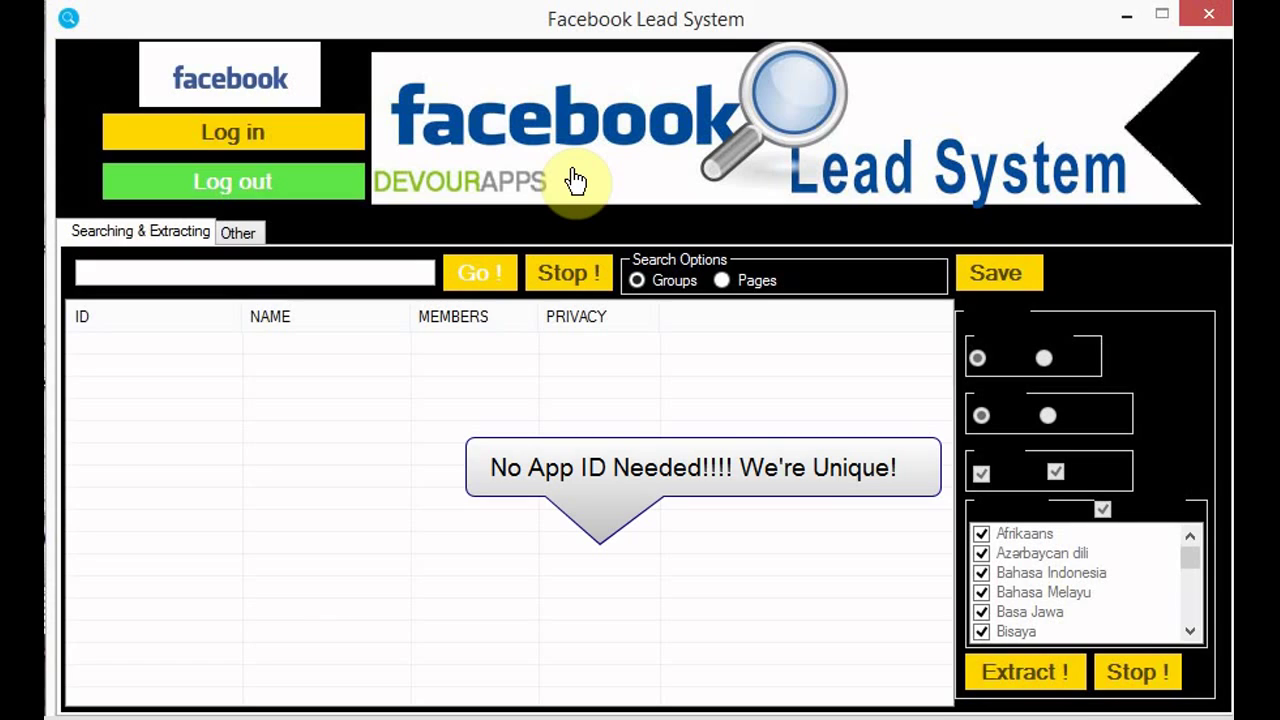
{"action": "left_click", "coordinate": [400, 272]}
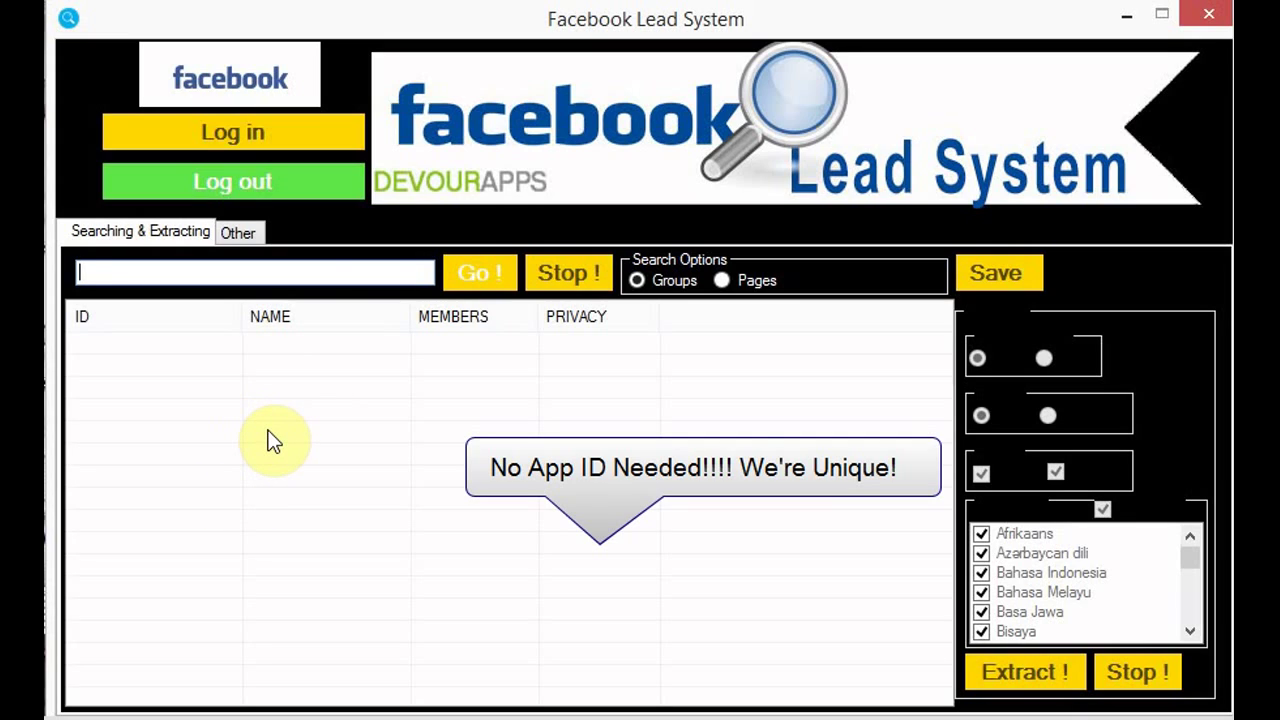
{"action": "type", "text": "shoes"}
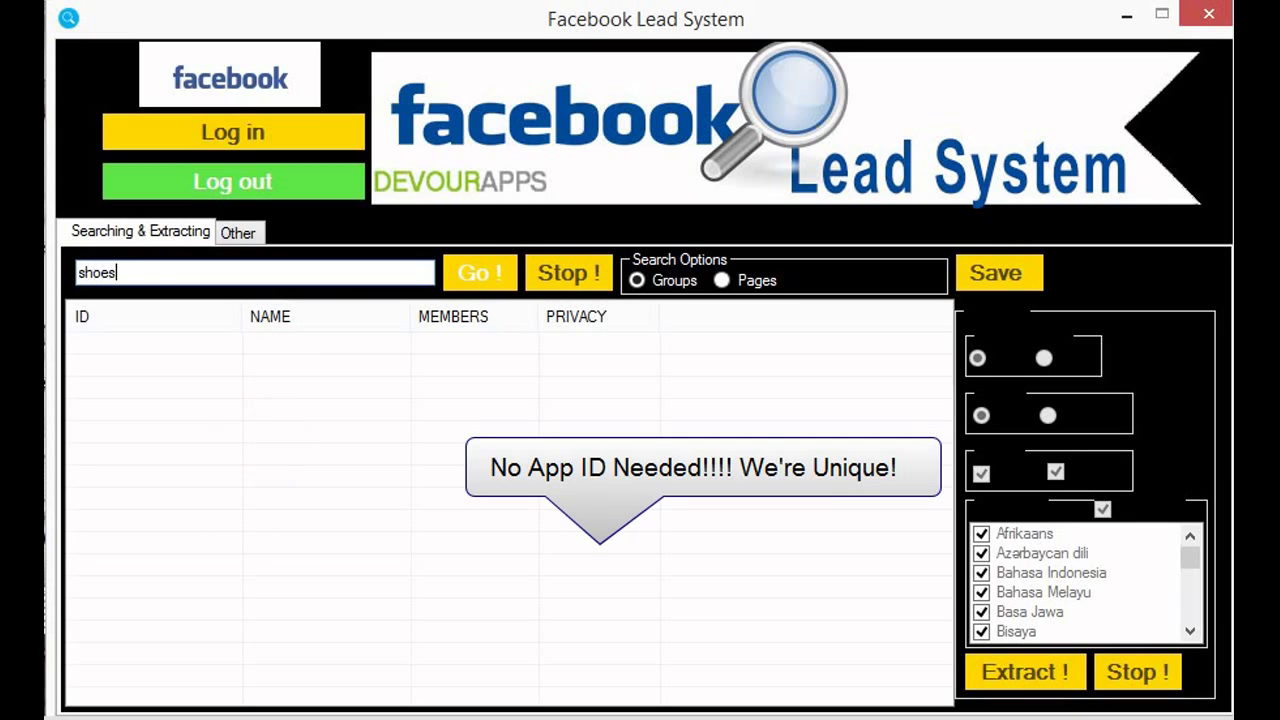
{"action": "left_click", "coordinate": [472, 260]}
{"action": "left_click", "coordinate": [722, 281]}
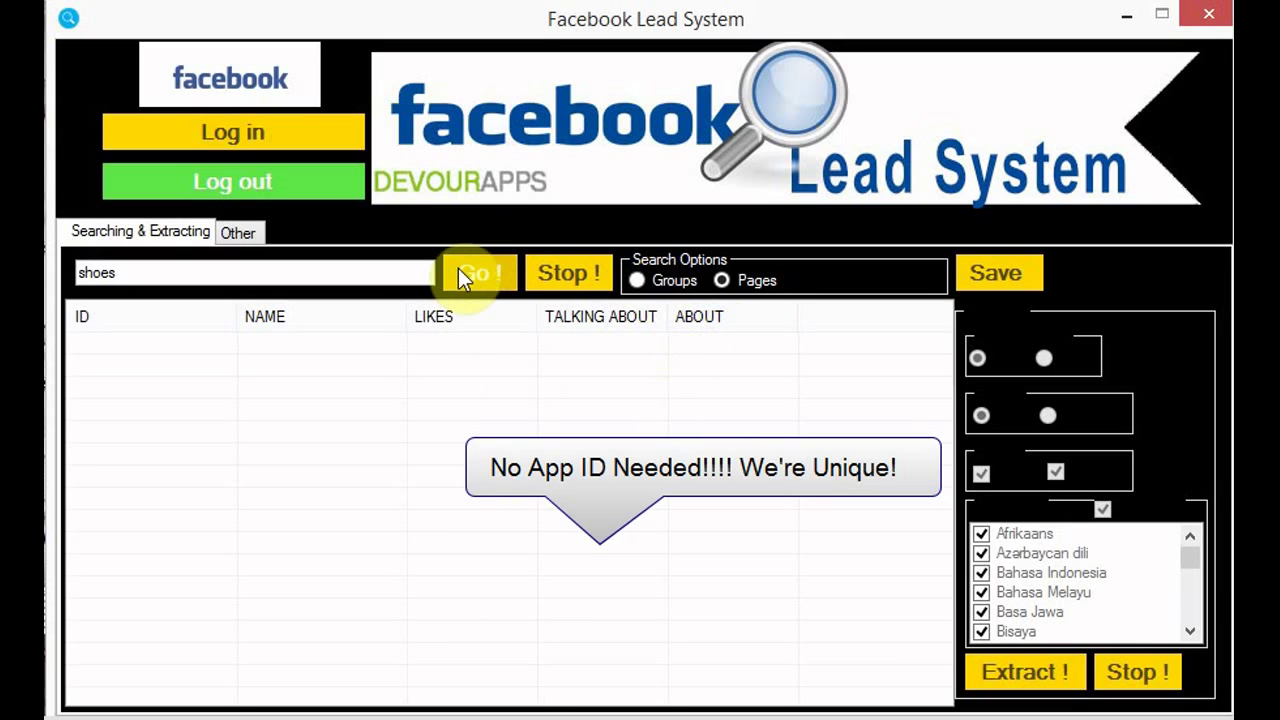
{"action": "left_click", "coordinate": [637, 280]}
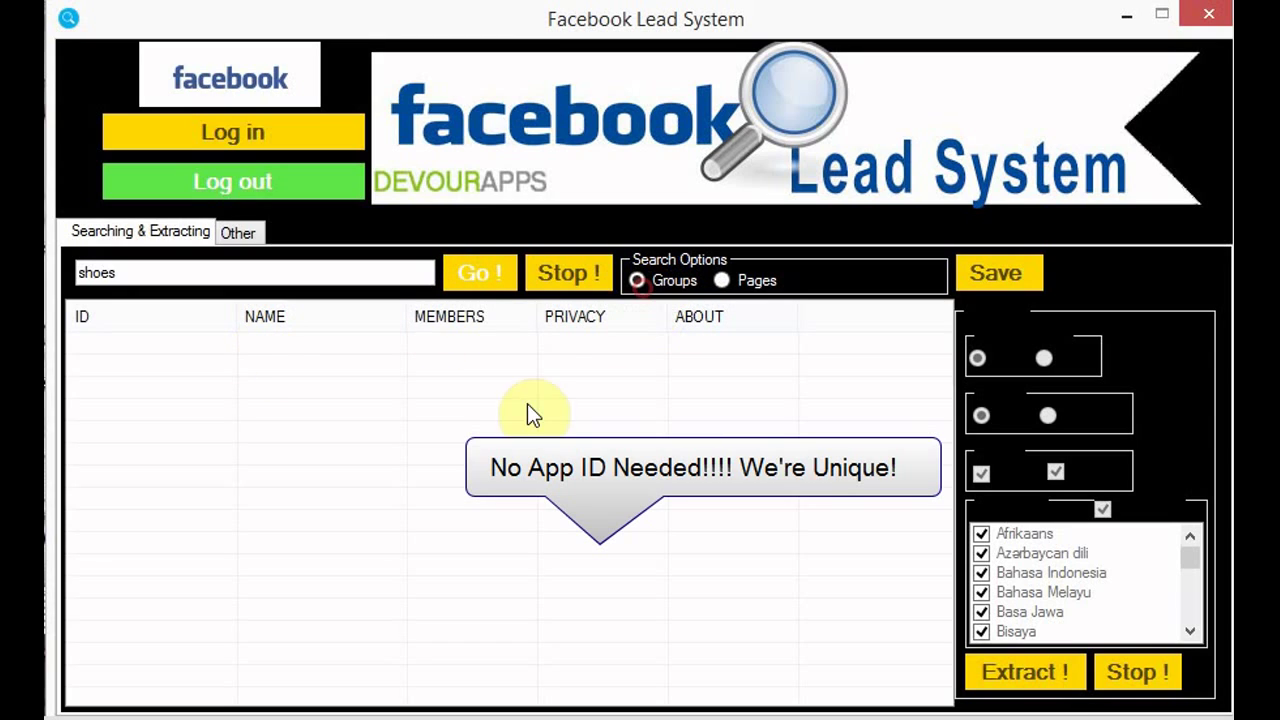
{"action": "left_click", "coordinate": [492, 274]}
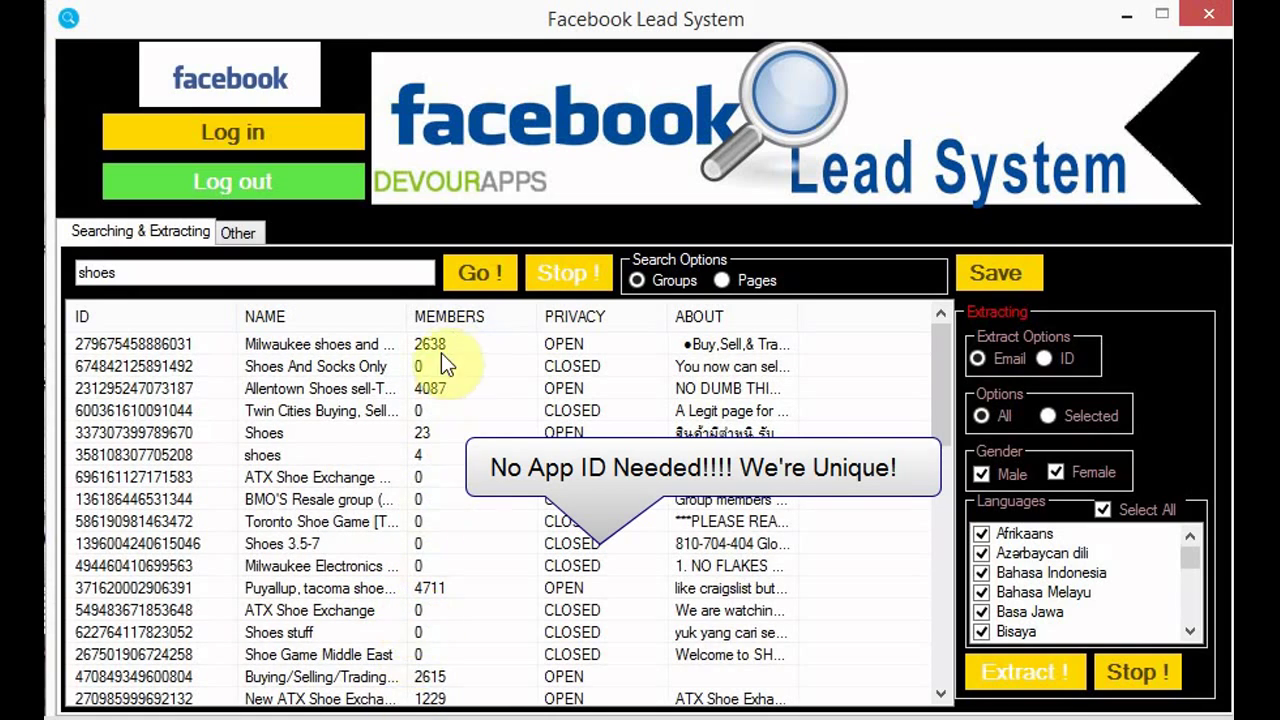
Stop the running group search and look through the list of found groups
{"action": "left_click", "coordinate": [568, 273]}
{"action": "left_click", "coordinate": [545, 462]}
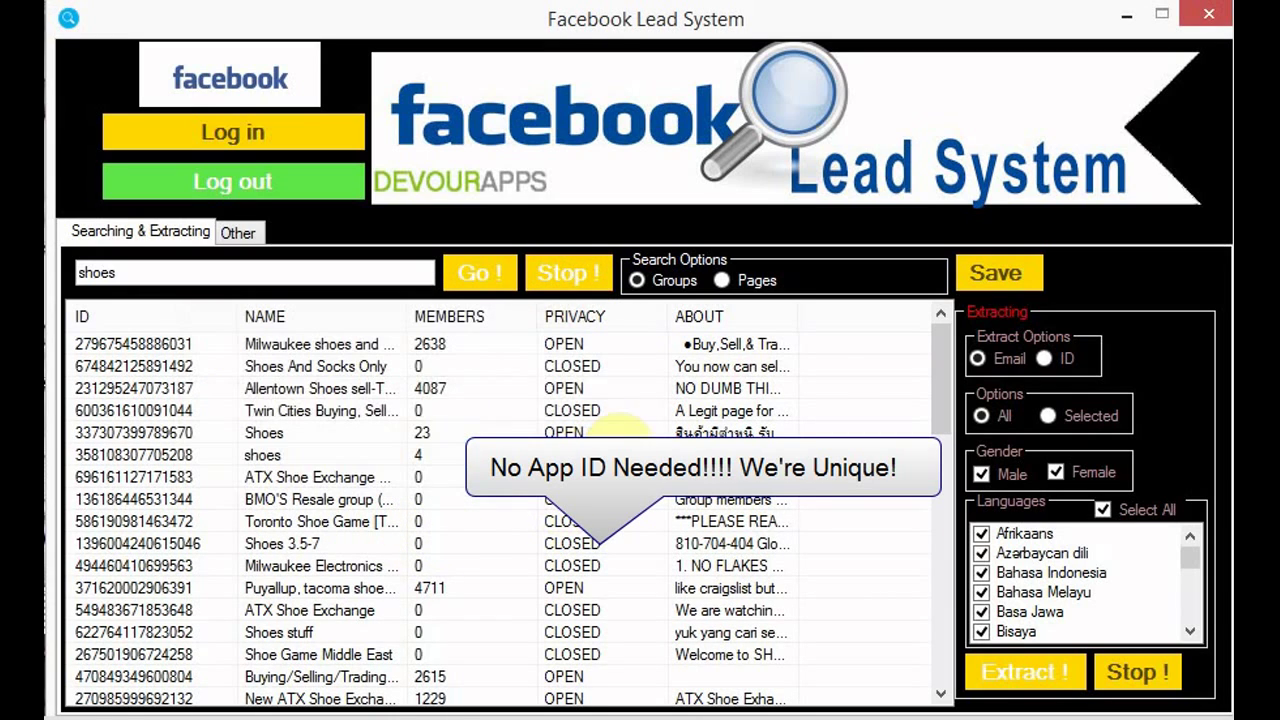
{"action": "mouse_move", "coordinate": [954, 401]}
{"action": "left_mouse_down"}
{"action": "mouse_move", "coordinate": [950, 470]}
{"action": "mouse_move", "coordinate": [941, 391]}
{"action": "left_mouse_up"}
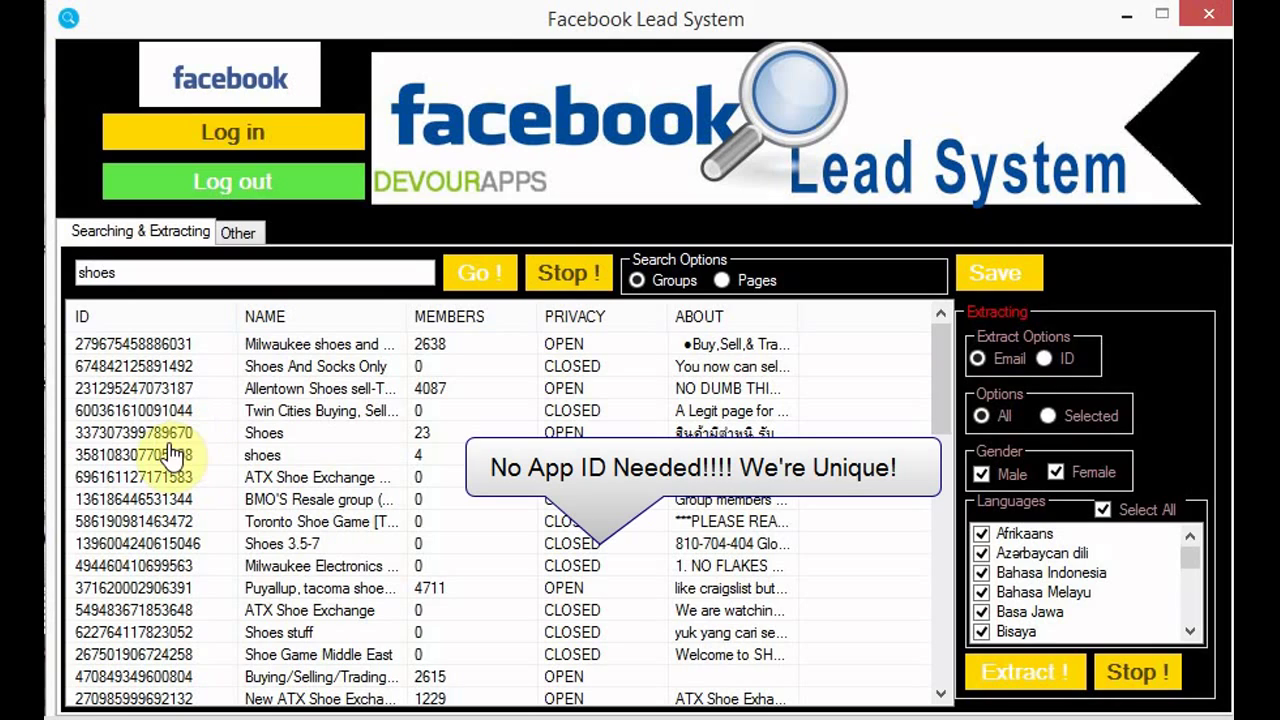
Select the ID of the "Shoes" group with 23 members and start an Email extraction with the All option
{"action": "double_click", "coordinate": [92, 430]}
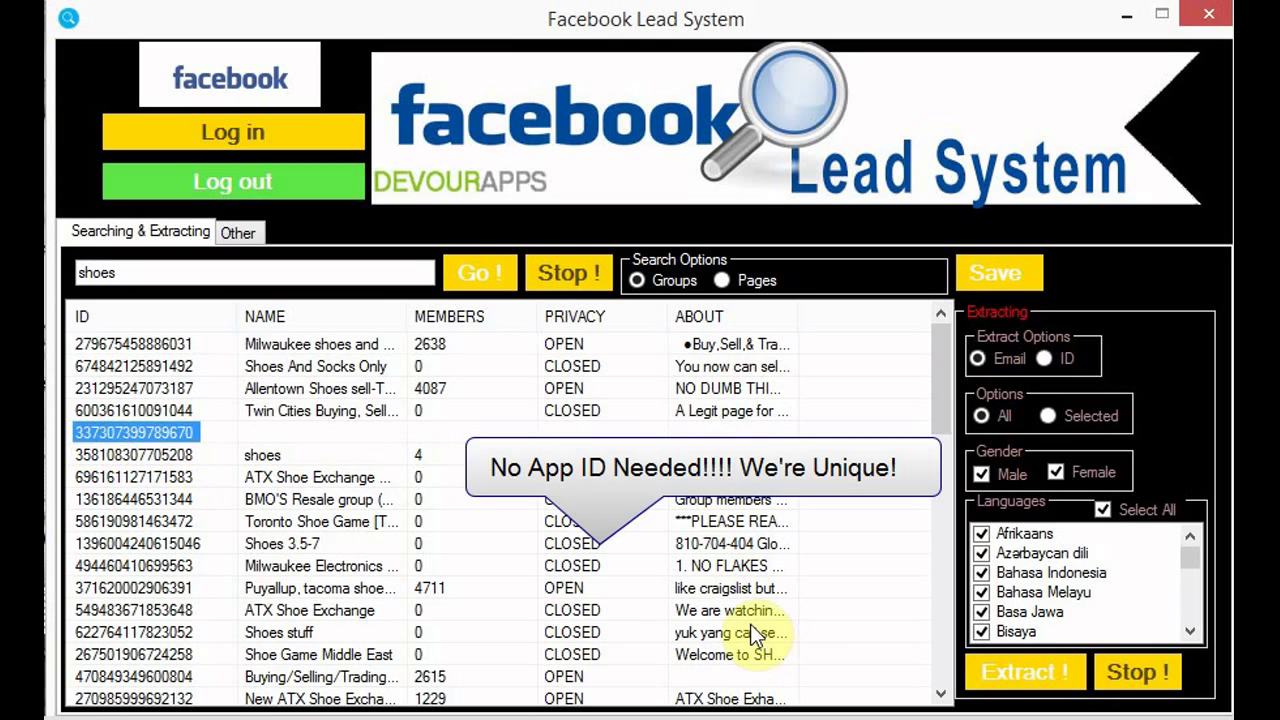
{"action": "left_click", "coordinate": [1050, 359]}
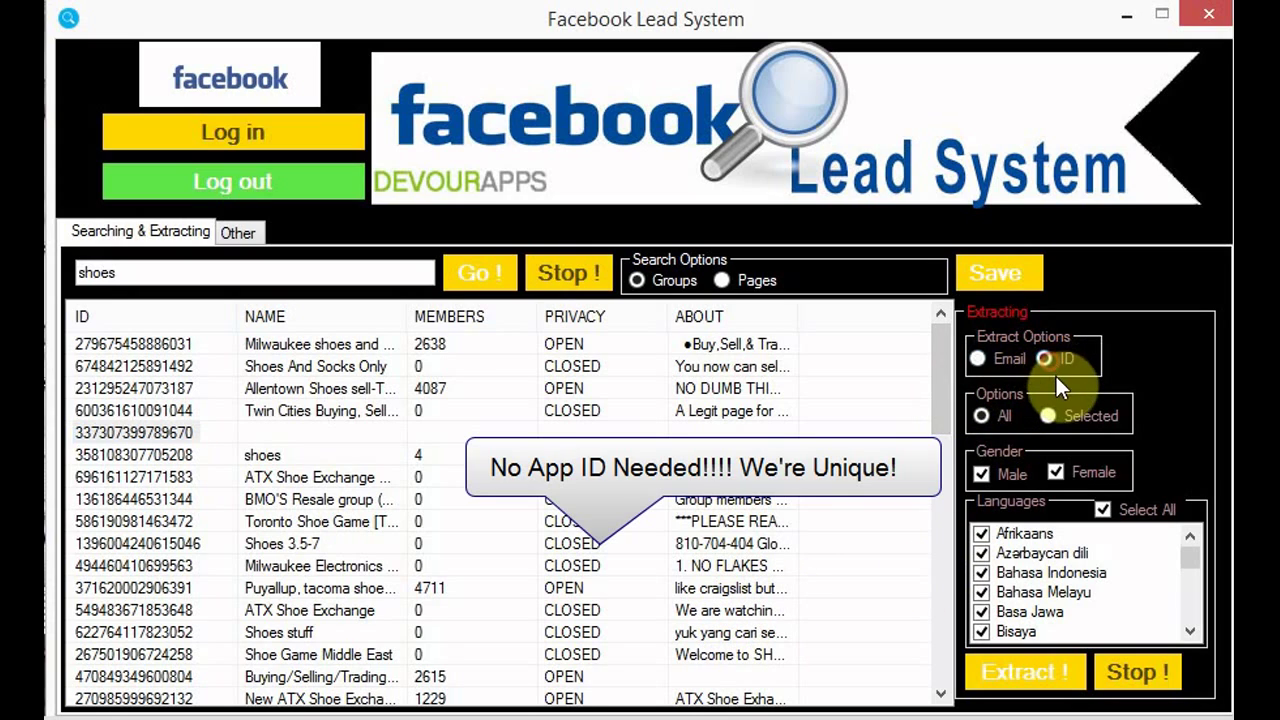
{"action": "left_click", "coordinate": [980, 360]}
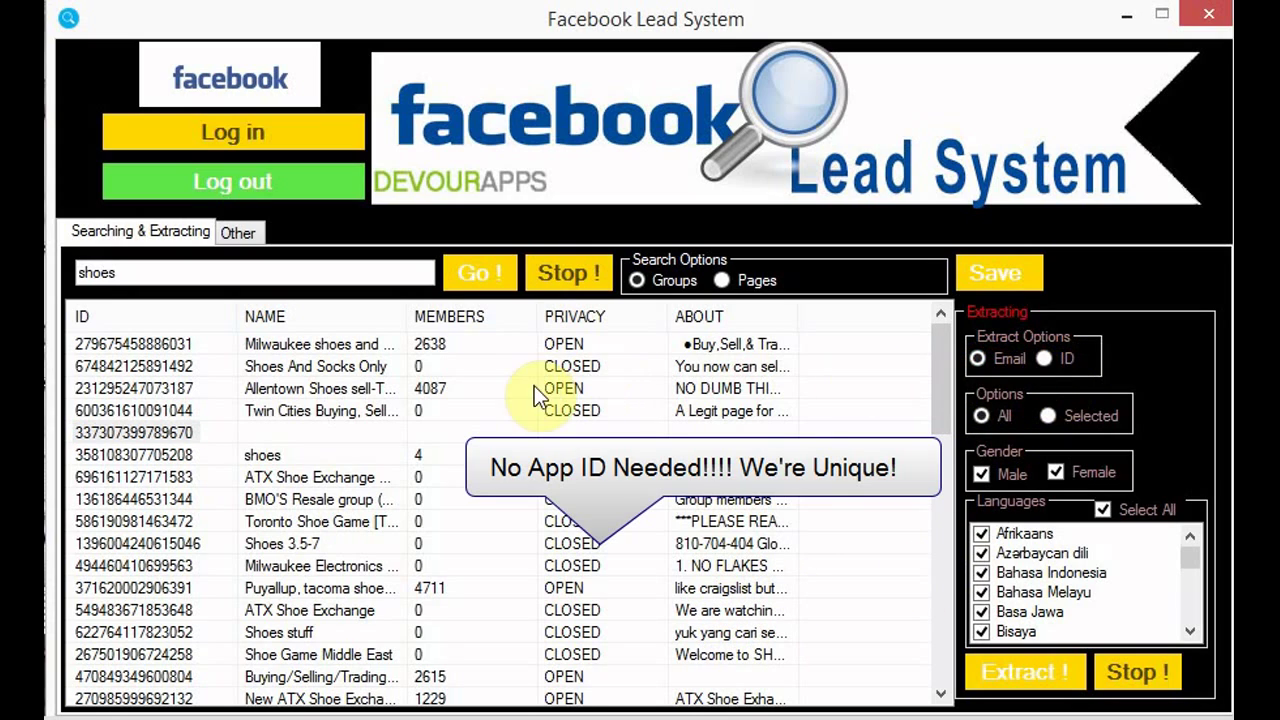
{"action": "left_click", "coordinate": [180, 433]}
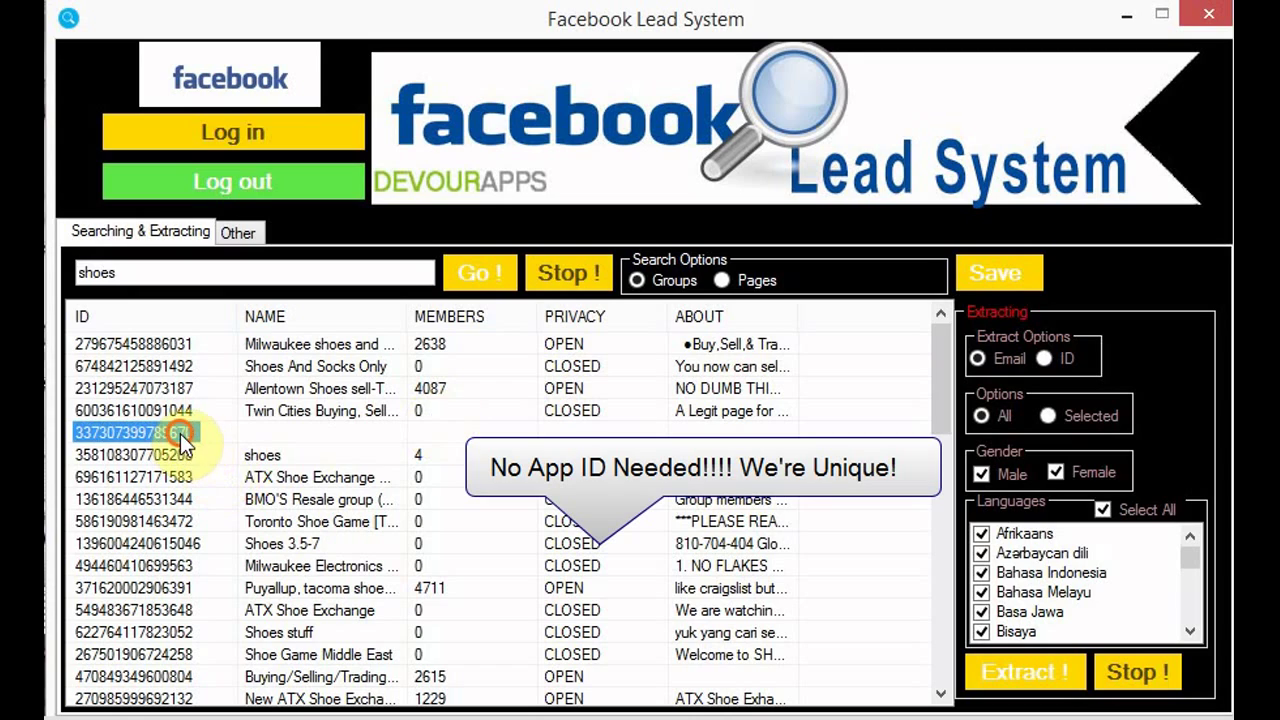
{"action": "left_click", "coordinate": [1039, 674]}
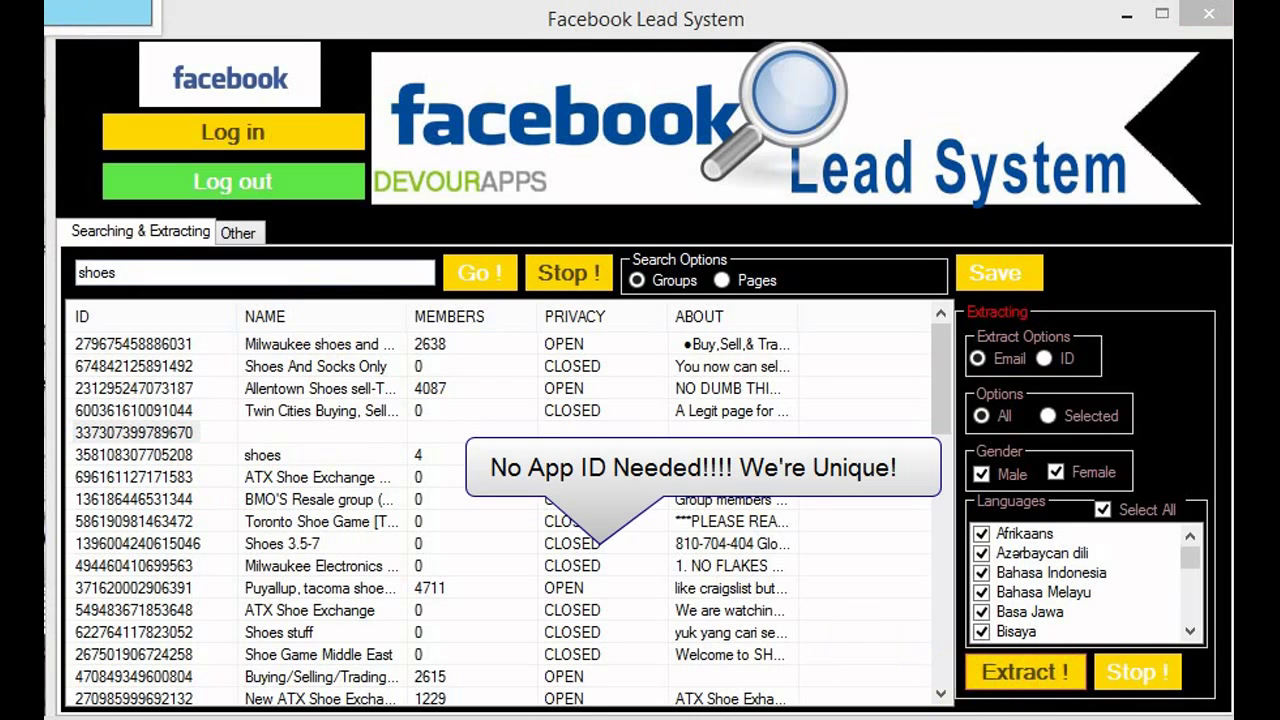
Move the extraction progress window into view over the banner and stop the extraction
{"action": "left_click_drag", "start_coordinate": [441, 67], "coordinate": [757, 78]}
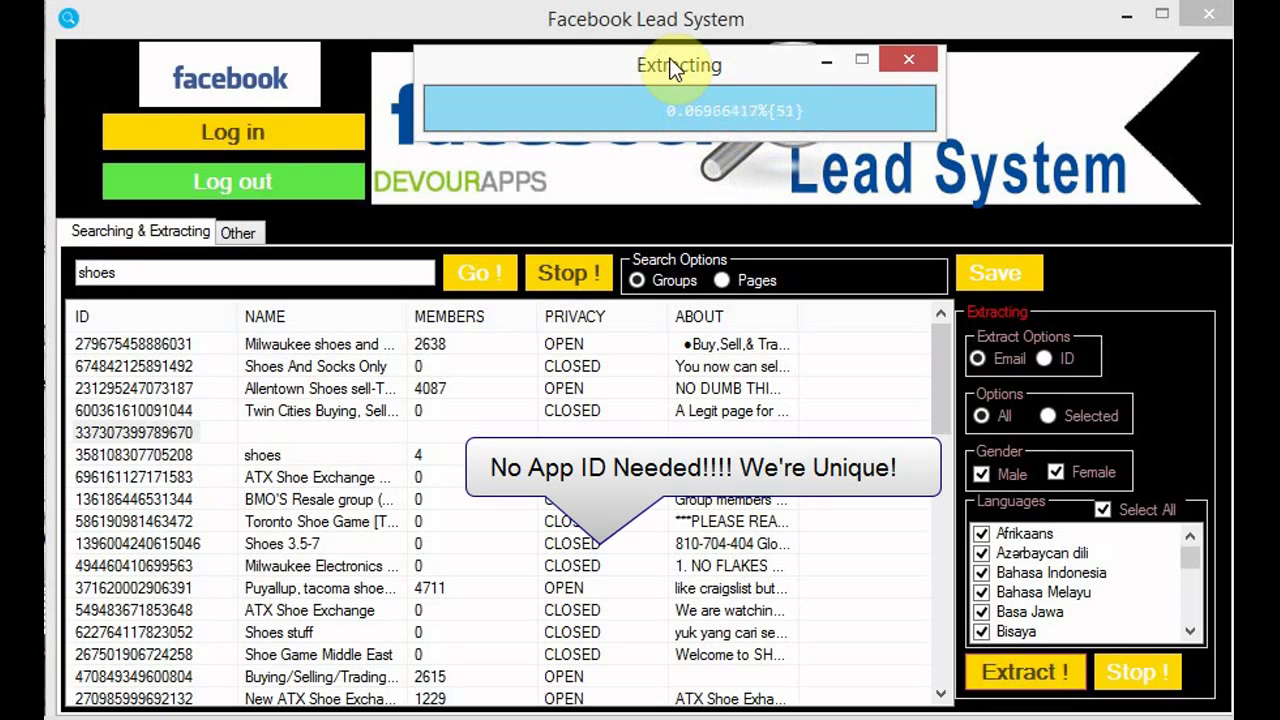
{"action": "left_click_drag", "start_coordinate": [671, 67], "coordinate": [674, 44]}
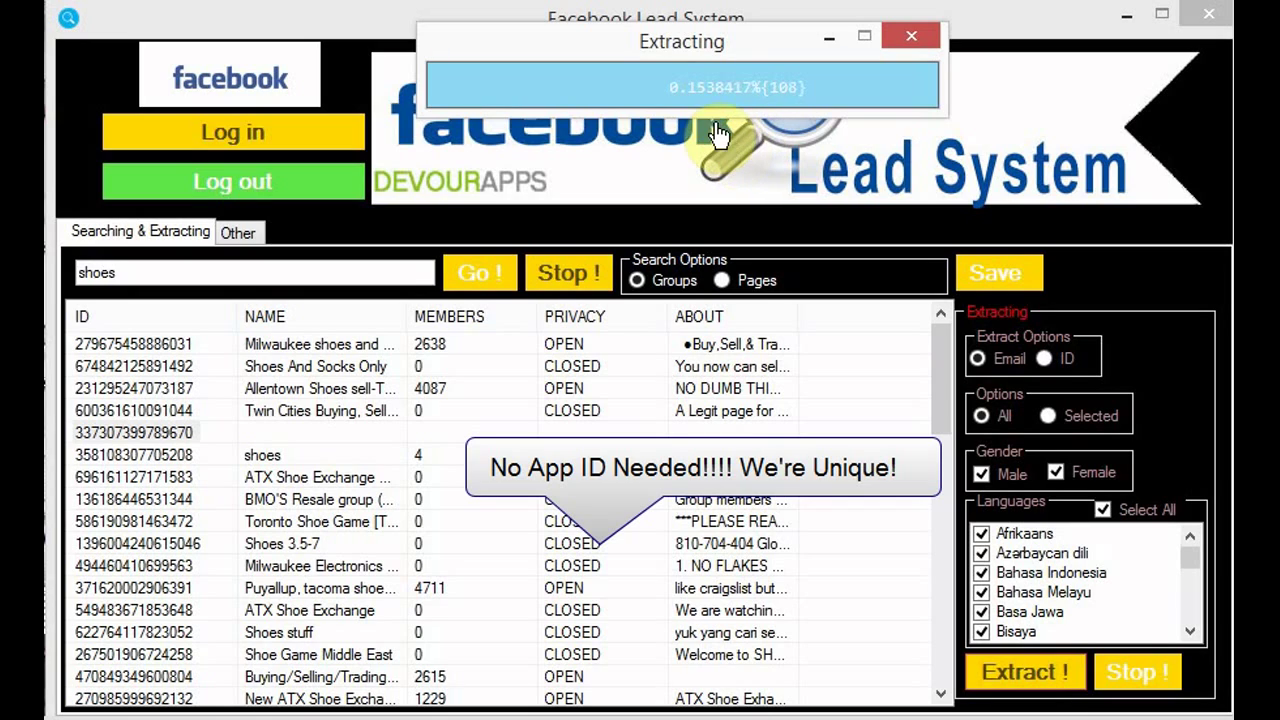
{"action": "left_click", "coordinate": [683, 47]}
{"action": "left_click_drag", "start_coordinate": [683, 48], "coordinate": [684, 40]}
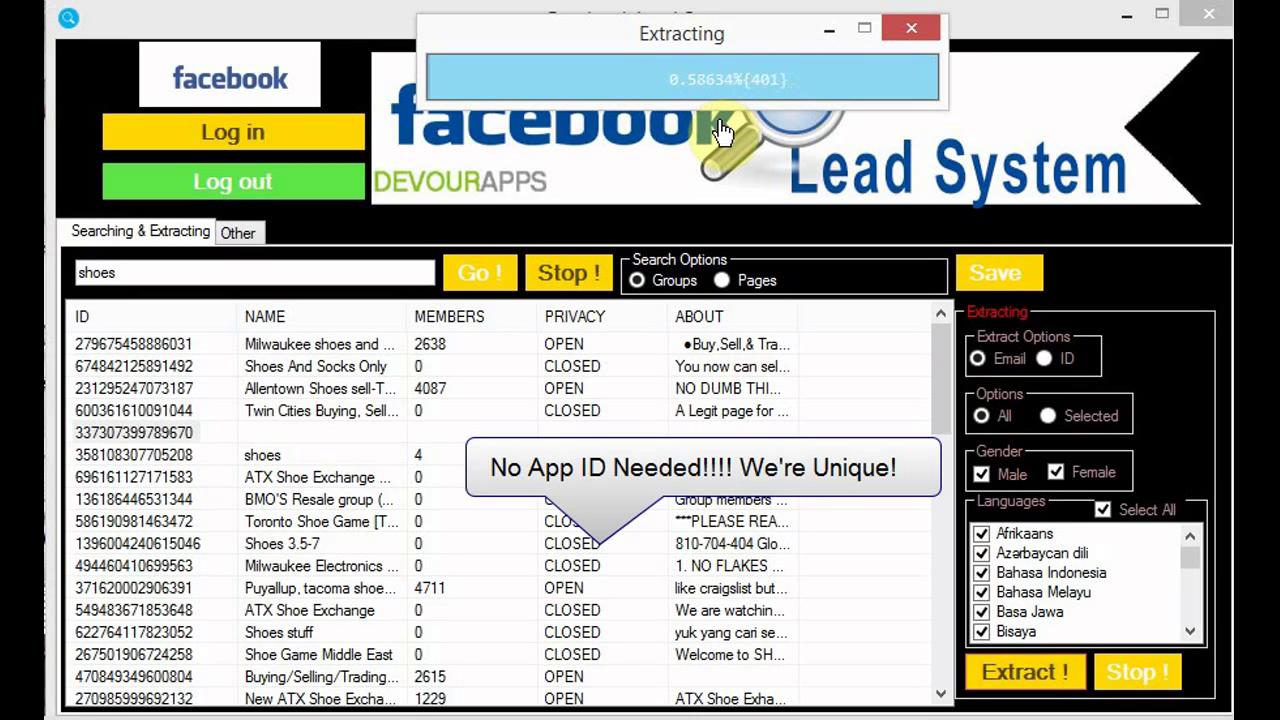
{"action": "left_click", "coordinate": [907, 33]}
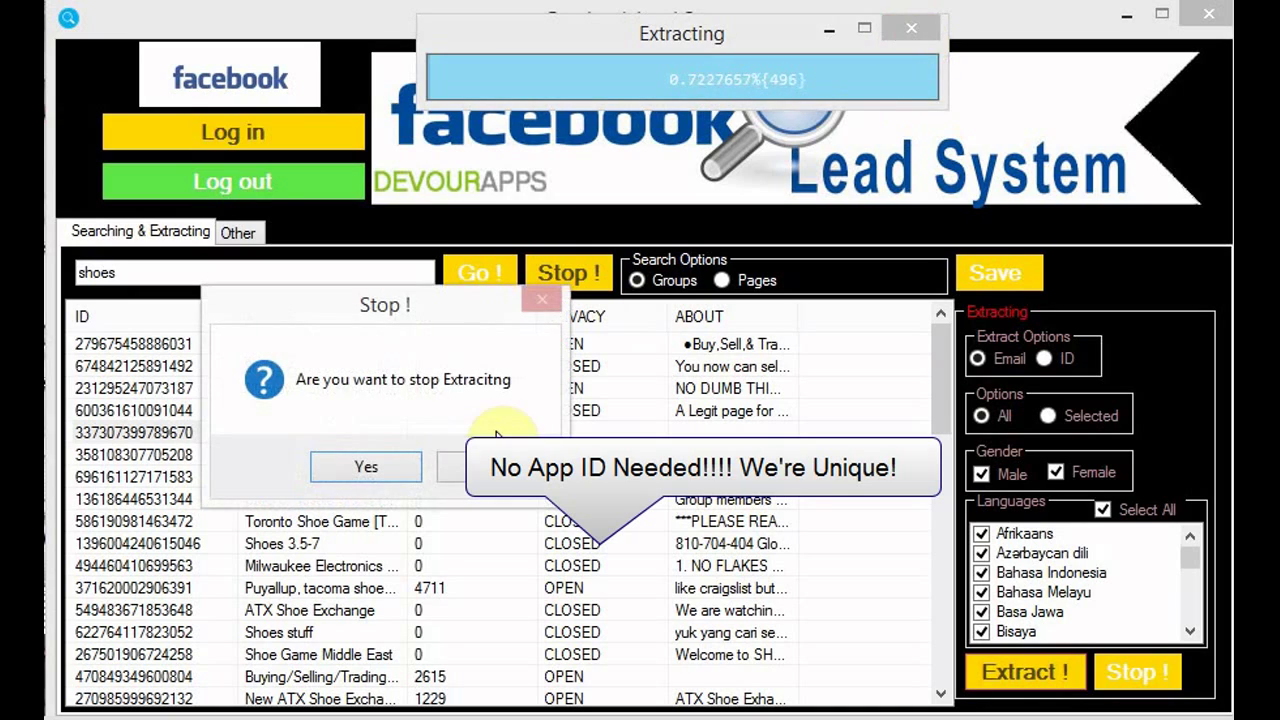
{"action": "left_click", "coordinate": [368, 467]}
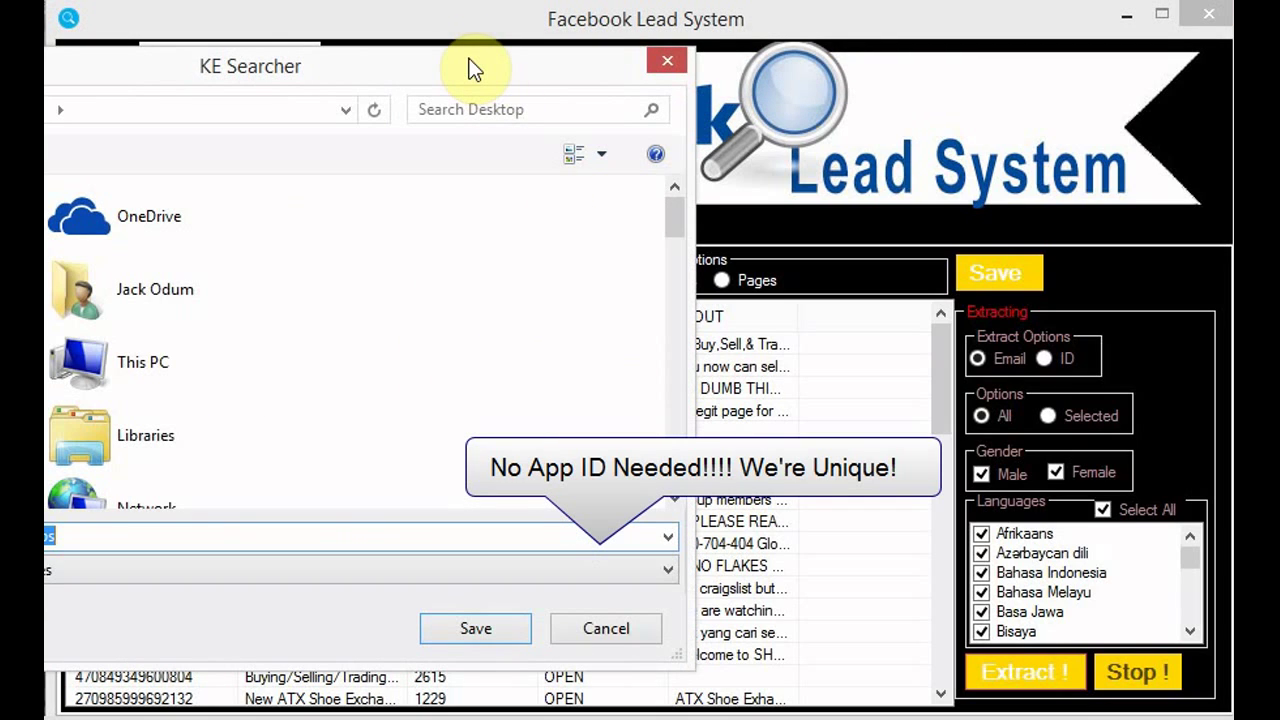
Save the extracted emails to the Desktop as a text file named "shoes", replacing the existing file
{"action": "left_click_drag", "start_coordinate": [469, 59], "coordinate": [531, 74]}
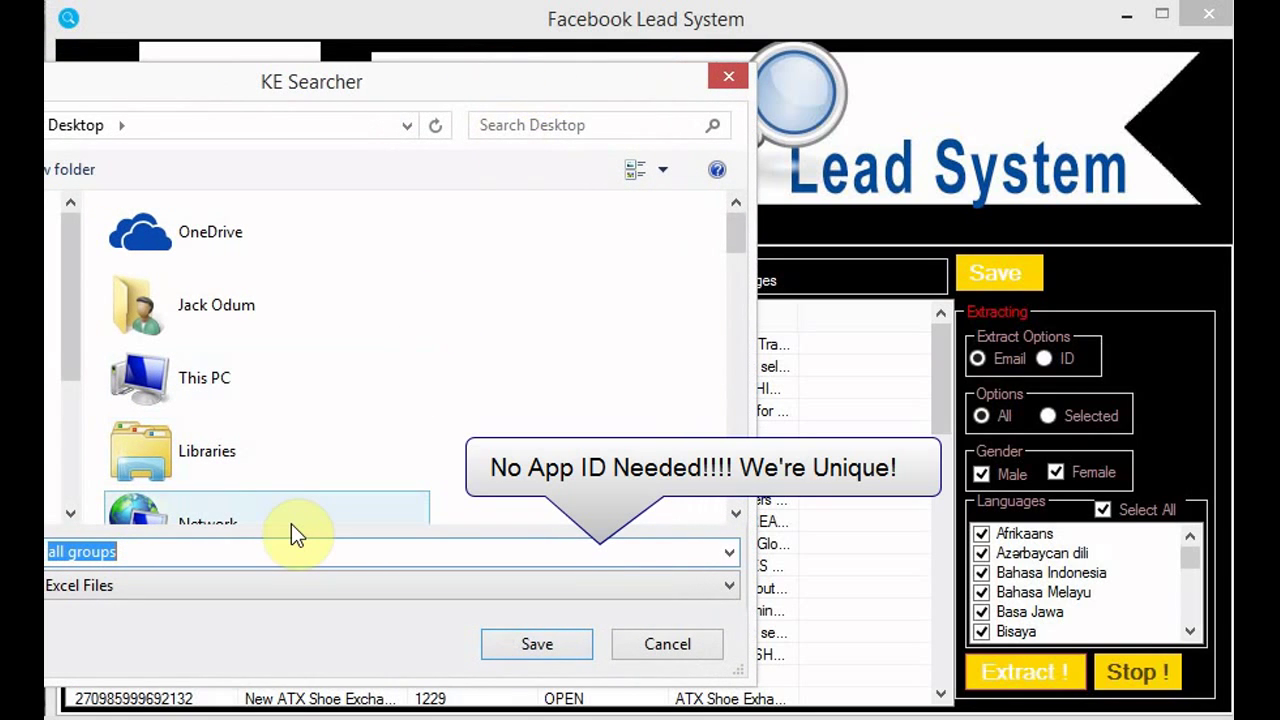
{"action": "key", "text": "BackSpace"}
{"action": "type", "text": "shoes"}
{"action": "left_click", "coordinate": [607, 342]}
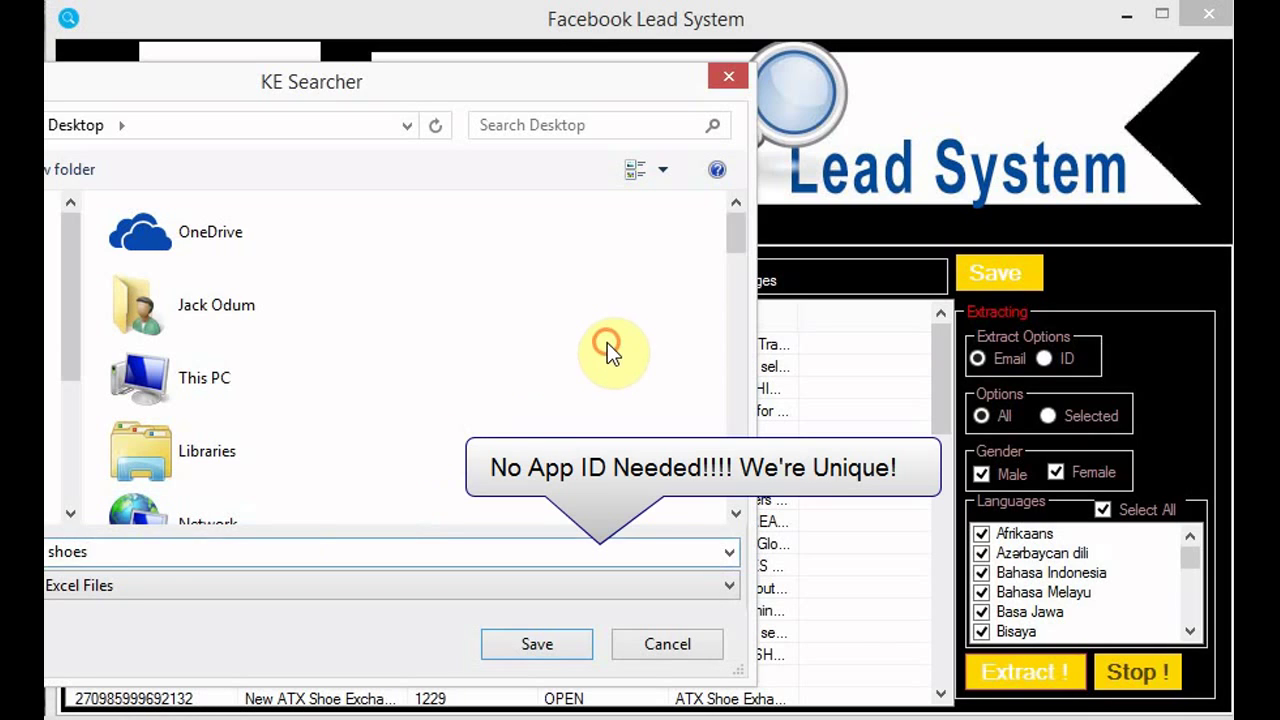
{"action": "left_click", "coordinate": [360, 585]}
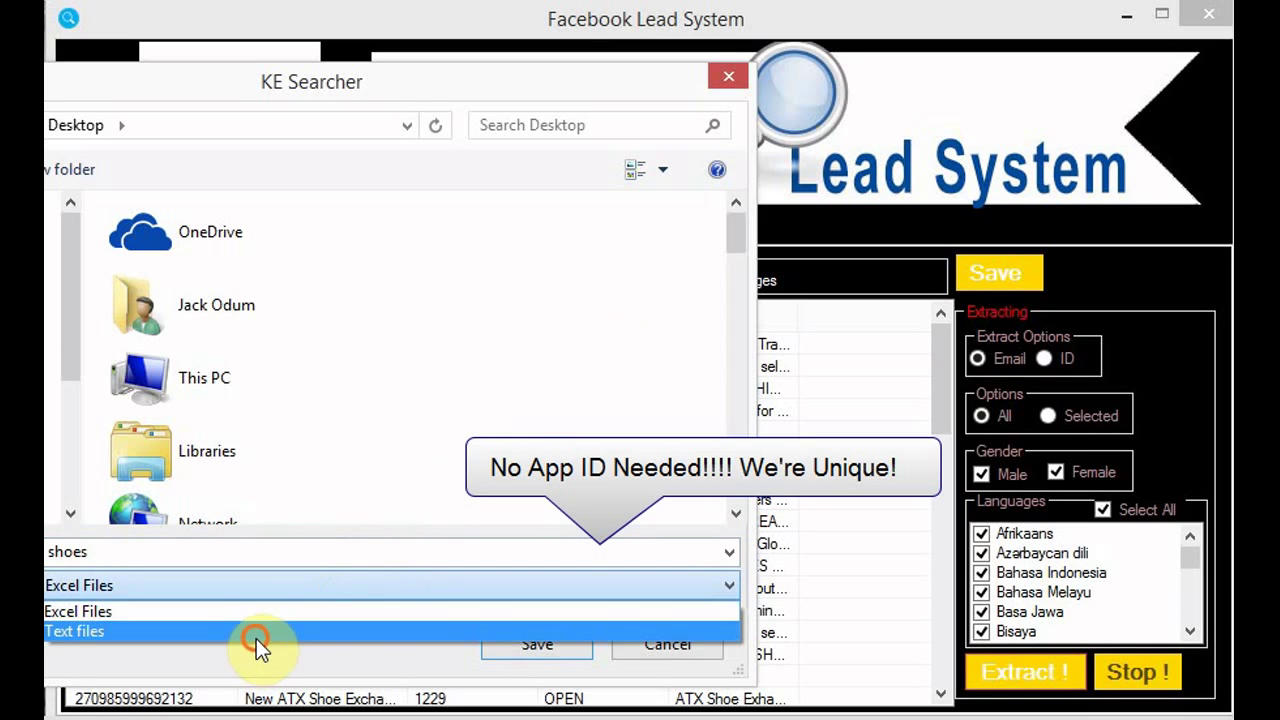
{"action": "left_click", "coordinate": [256, 631]}
{"action": "left_click", "coordinate": [540, 645]}
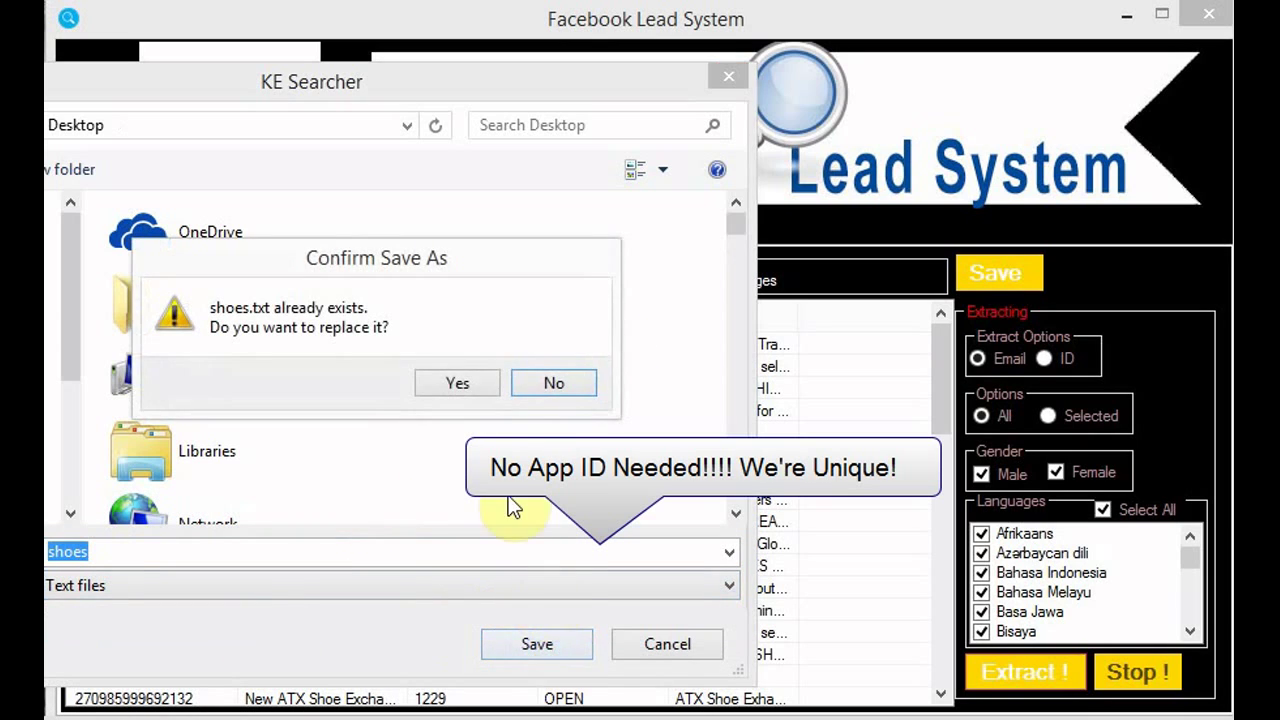
{"action": "left_click", "coordinate": [452, 382]}
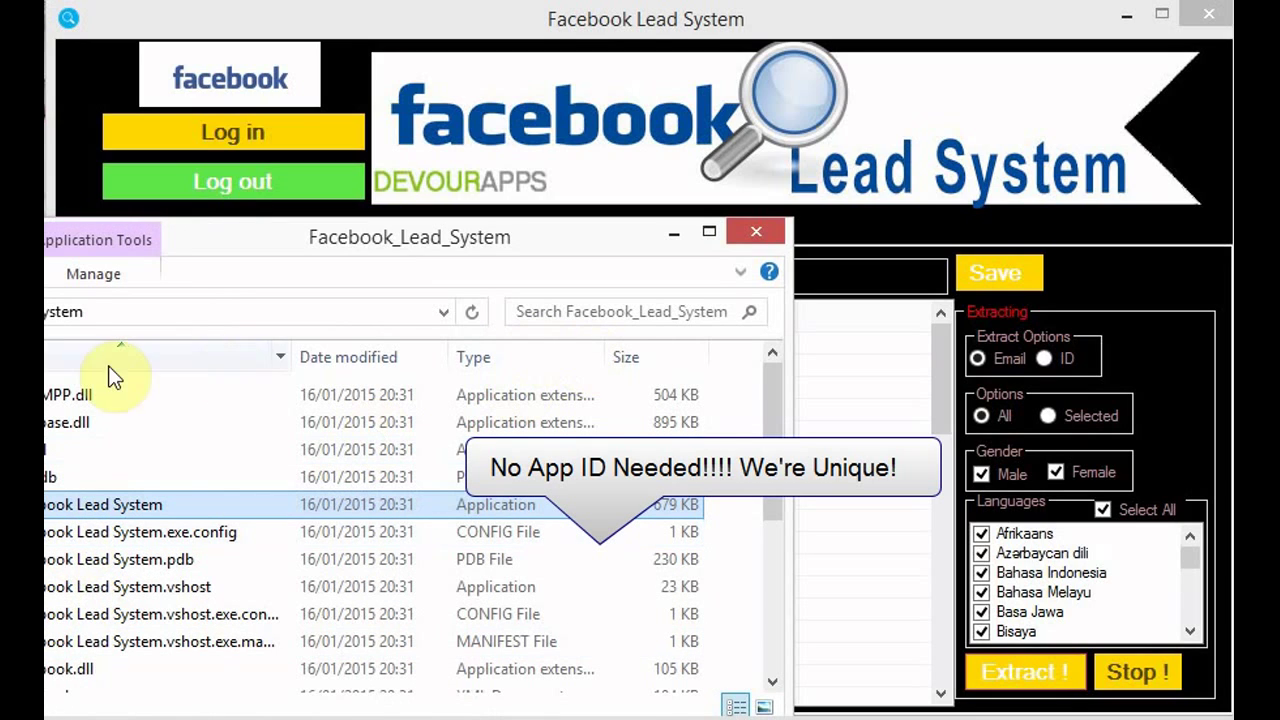
Search the Desktop for "shoes", open the saved text file to review the extracted emails, and minimize both windows
{"action": "key", "text": "alt+Up"}
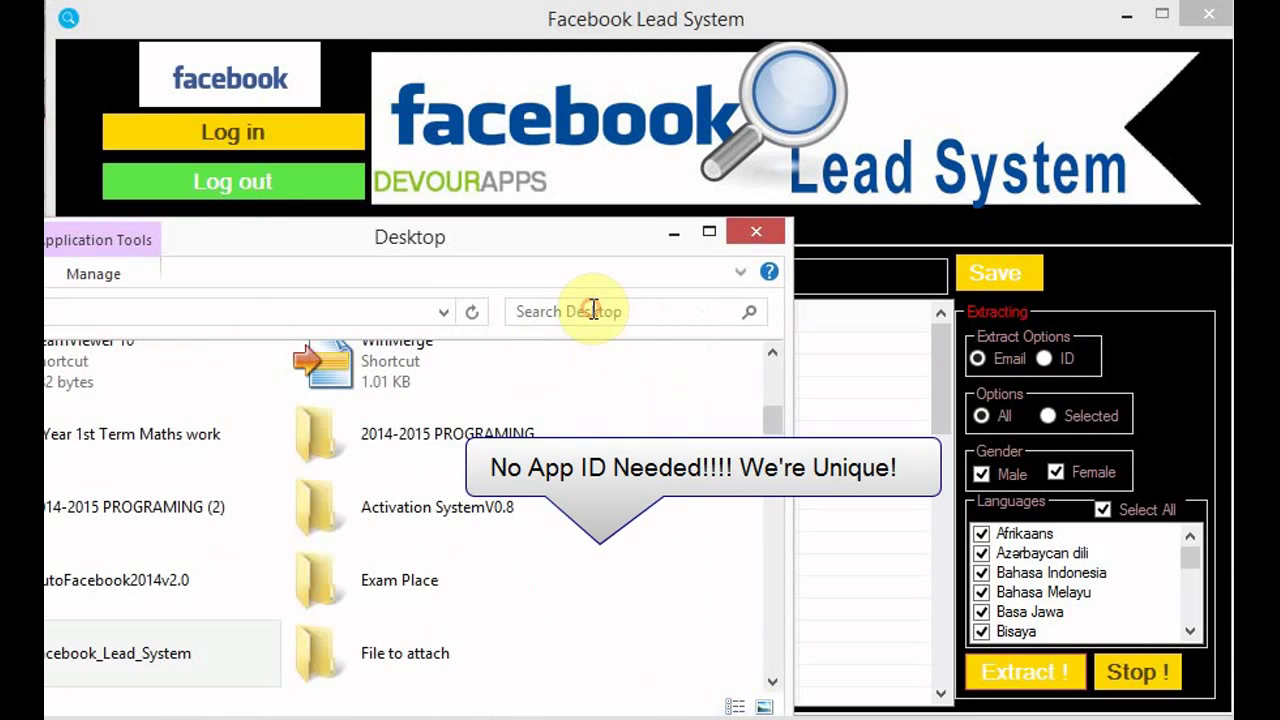
{"action": "left_click", "coordinate": [593, 309]}
{"action": "type", "text": "shoes"}
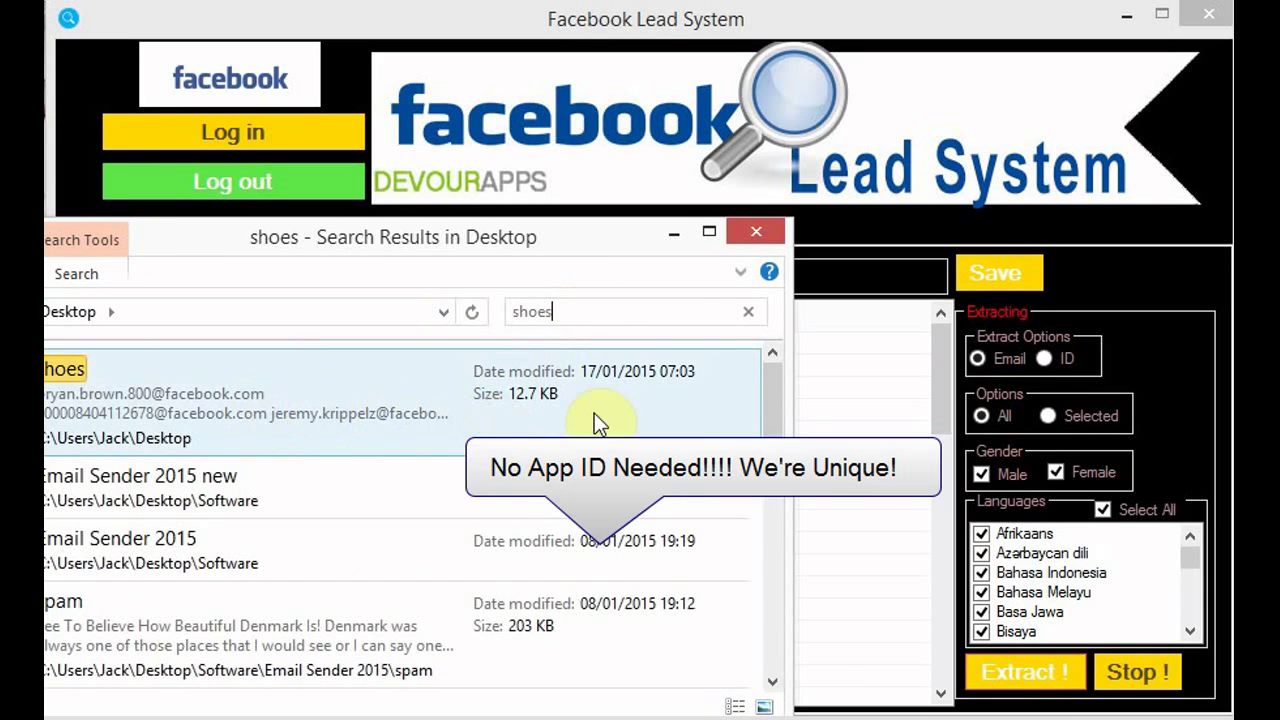
{"action": "double_click", "coordinate": [539, 404]}
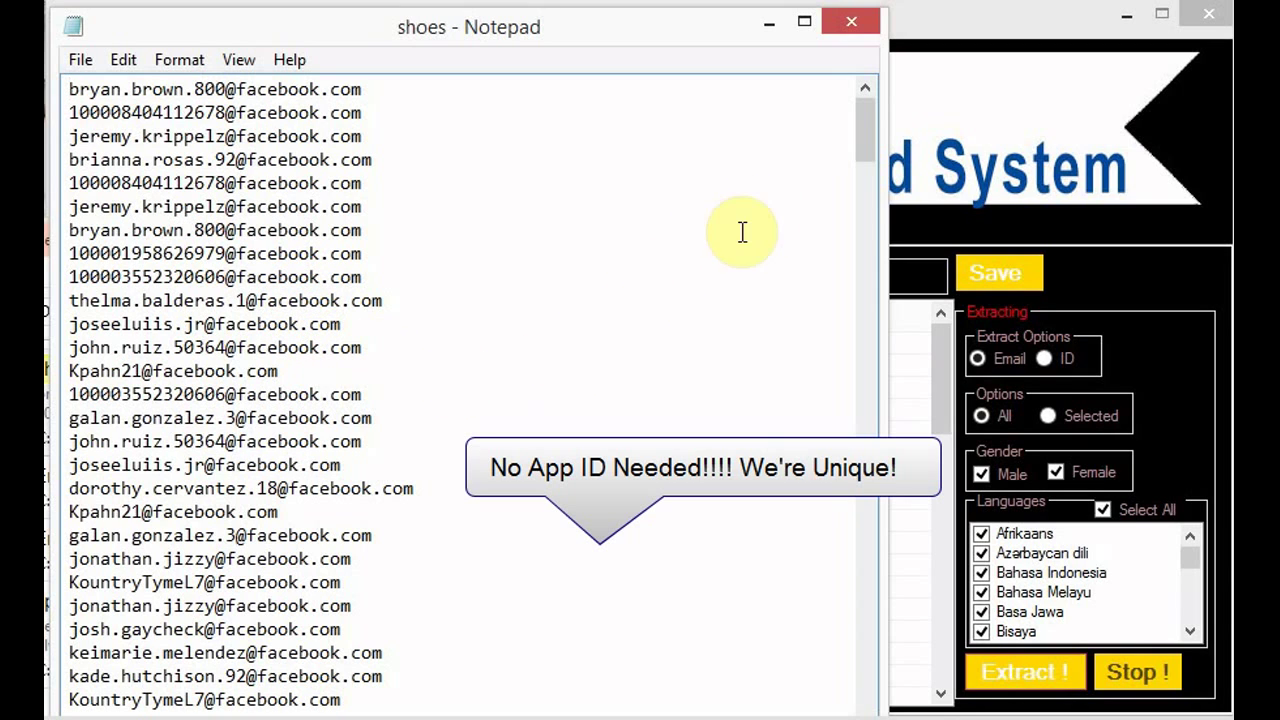
{"action": "left_click_drag", "start_coordinate": [873, 169], "coordinate": [845, 121]}
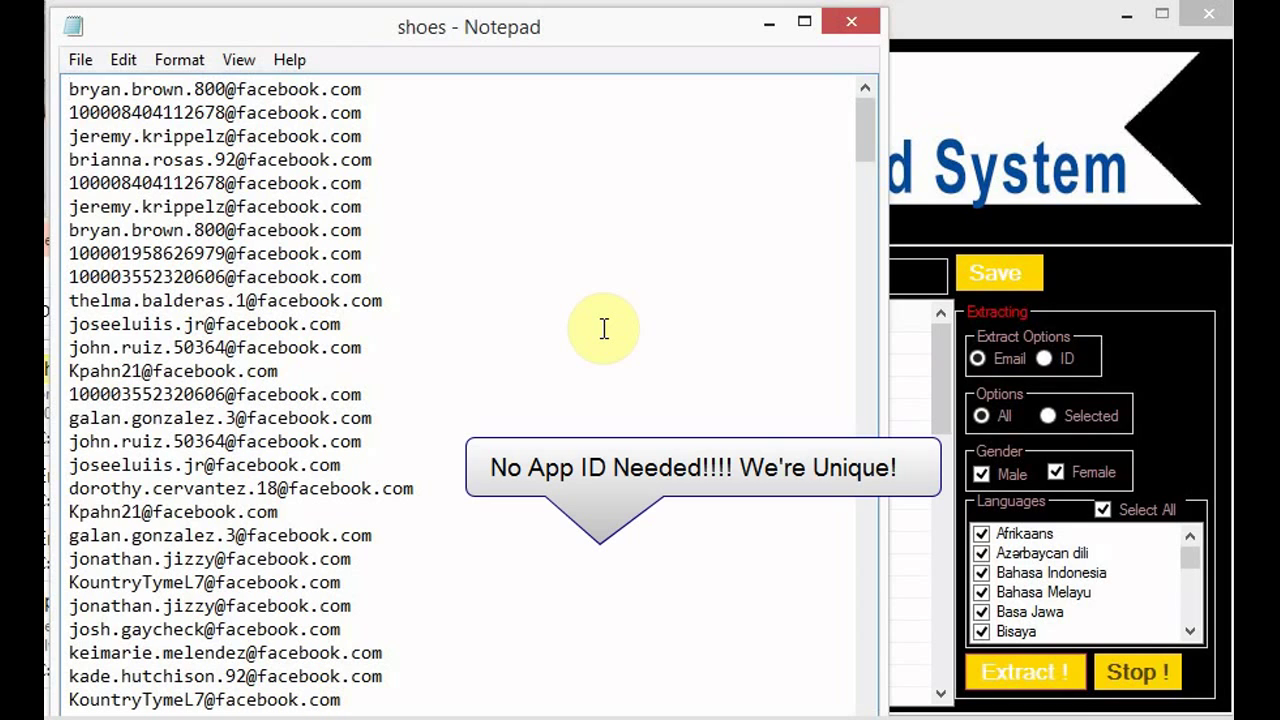
{"action": "left_click", "coordinate": [771, 20]}
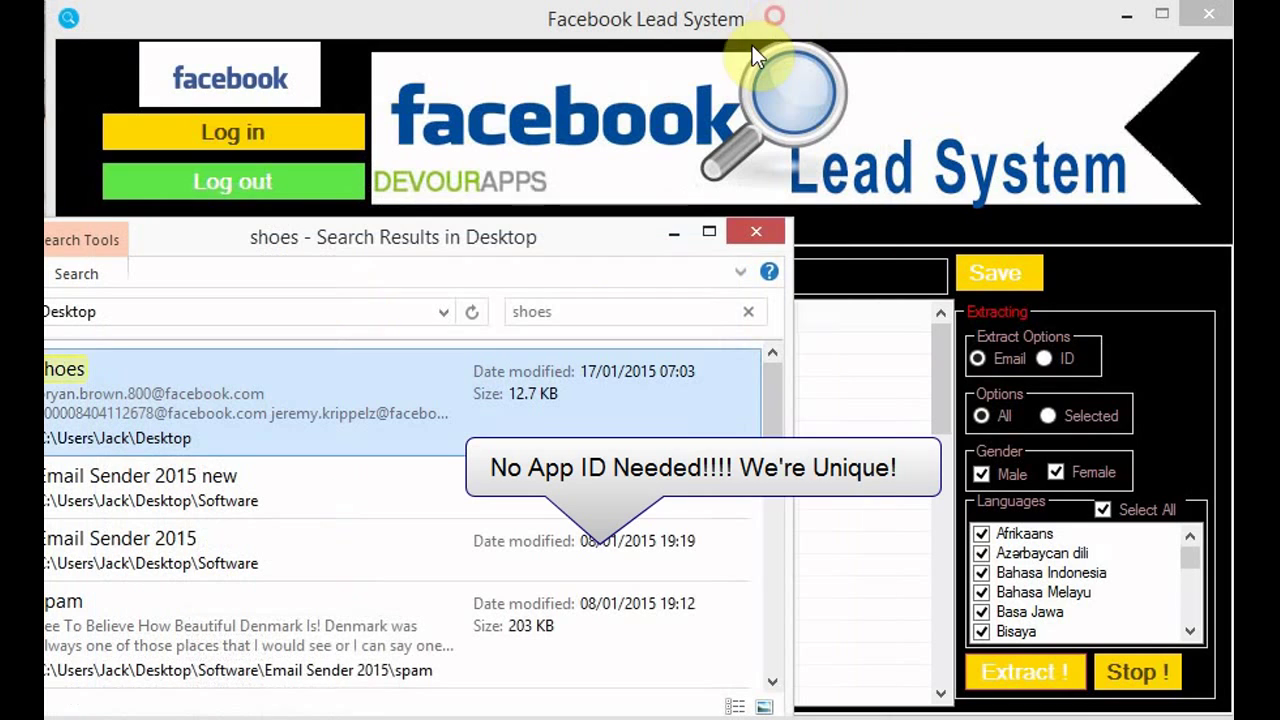
{"action": "left_click", "coordinate": [674, 233]}
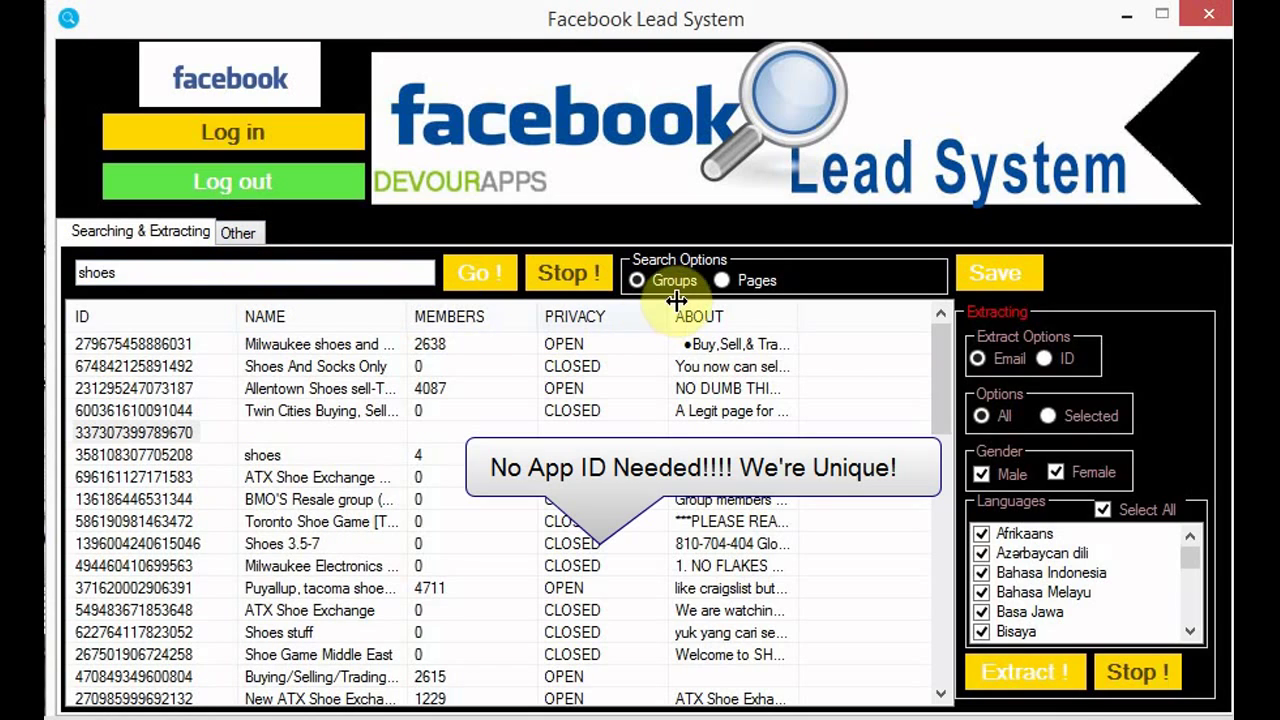
Search Facebook pages for the keyword "beauty", stop the search and dismiss the message
{"action": "left_click", "coordinate": [750, 278]}
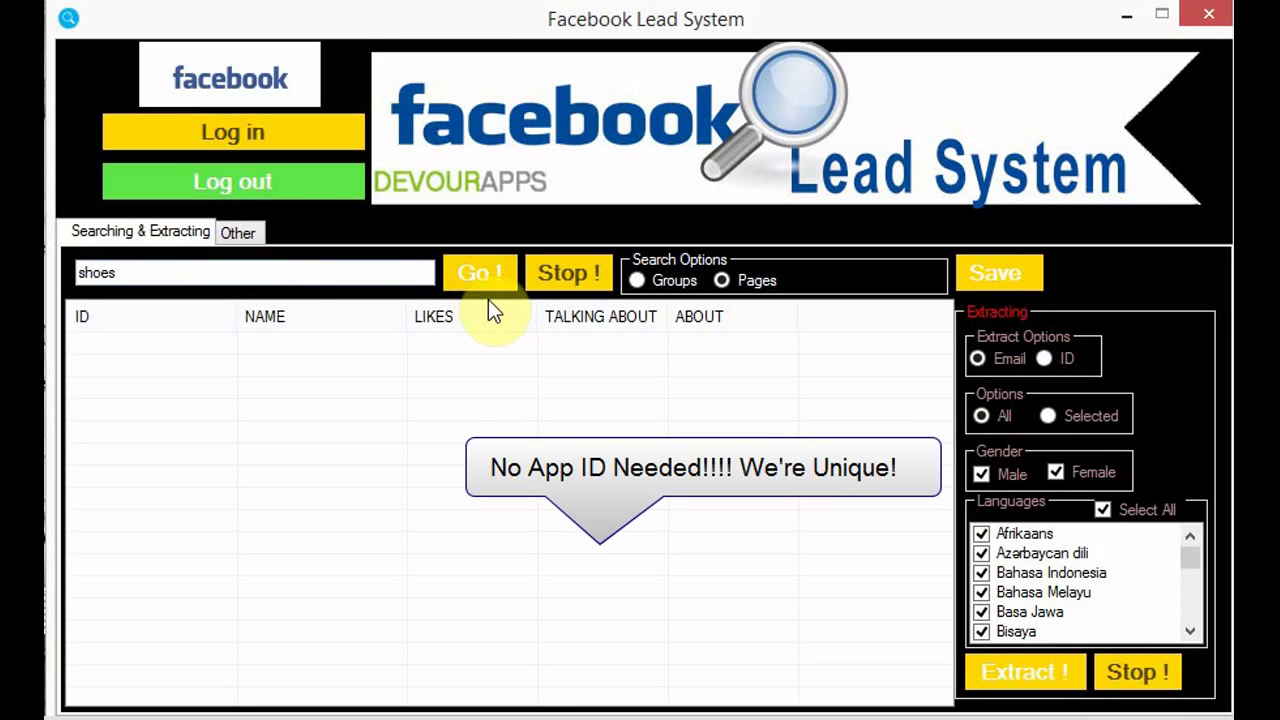
{"action": "double_click", "coordinate": [177, 274]}
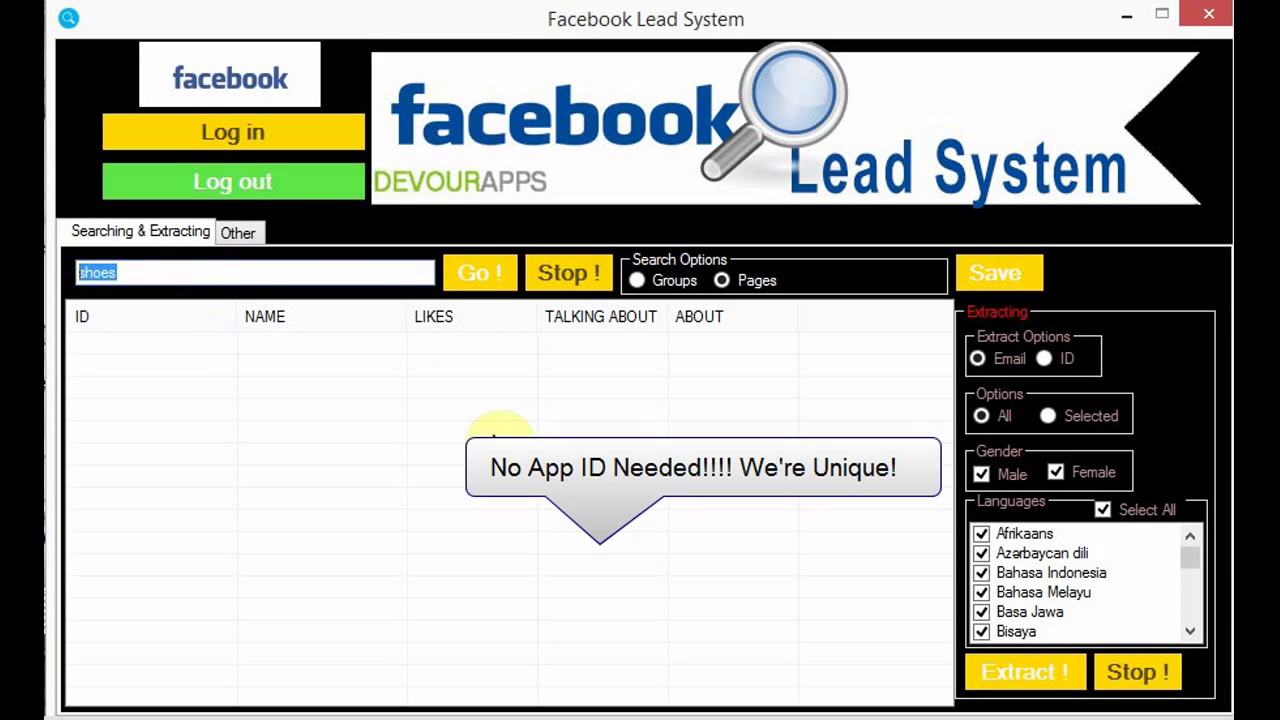
{"action": "key", "text": "BackSpace"}
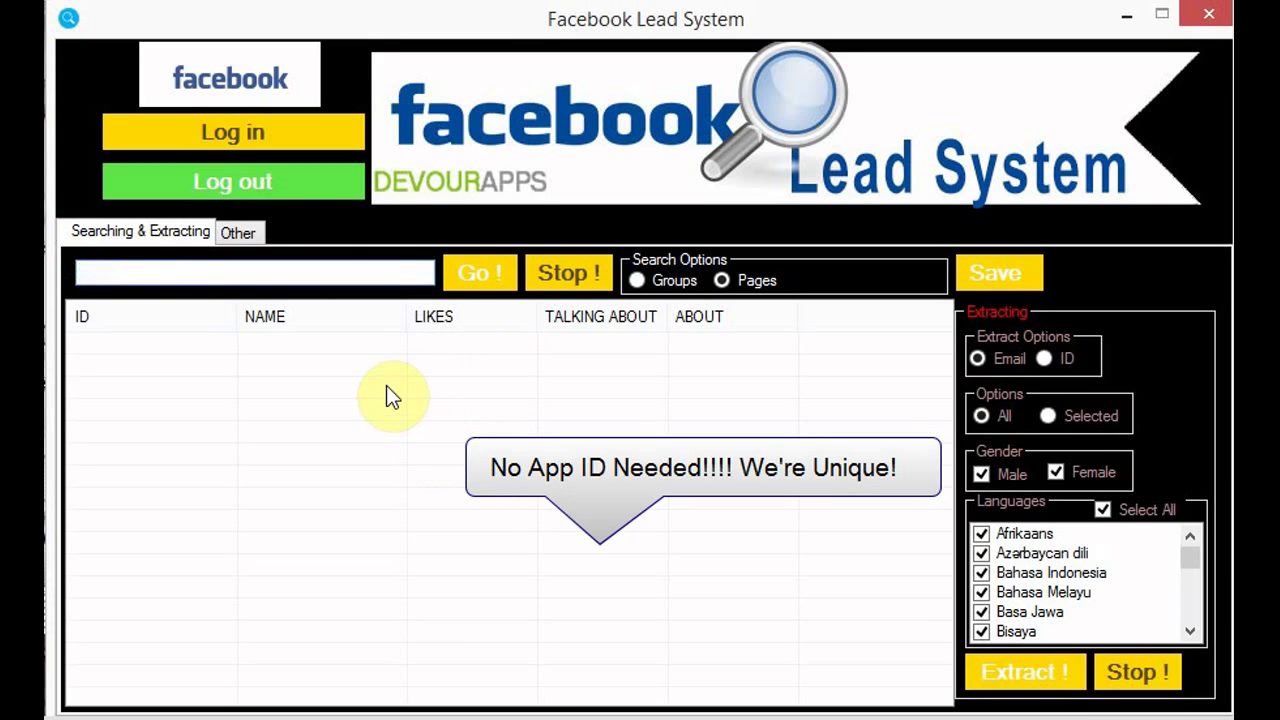
{"action": "type", "text": "beauty"}
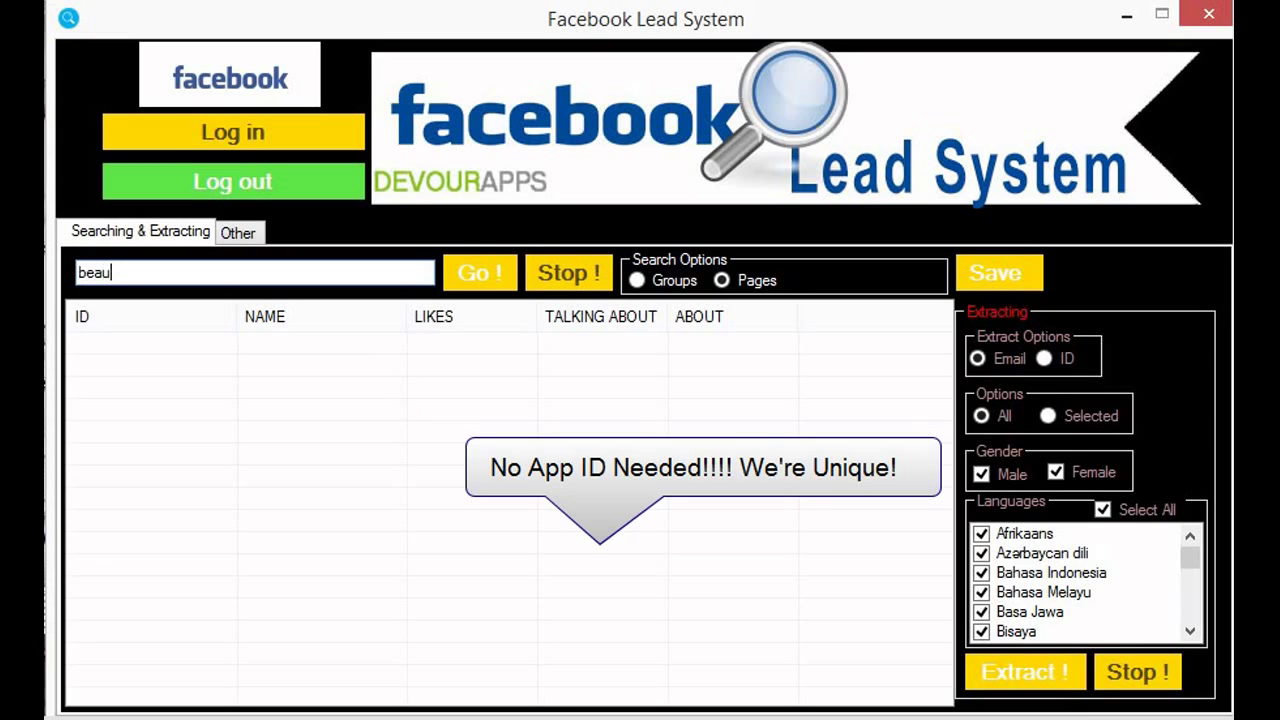
{"action": "left_click", "coordinate": [458, 278]}
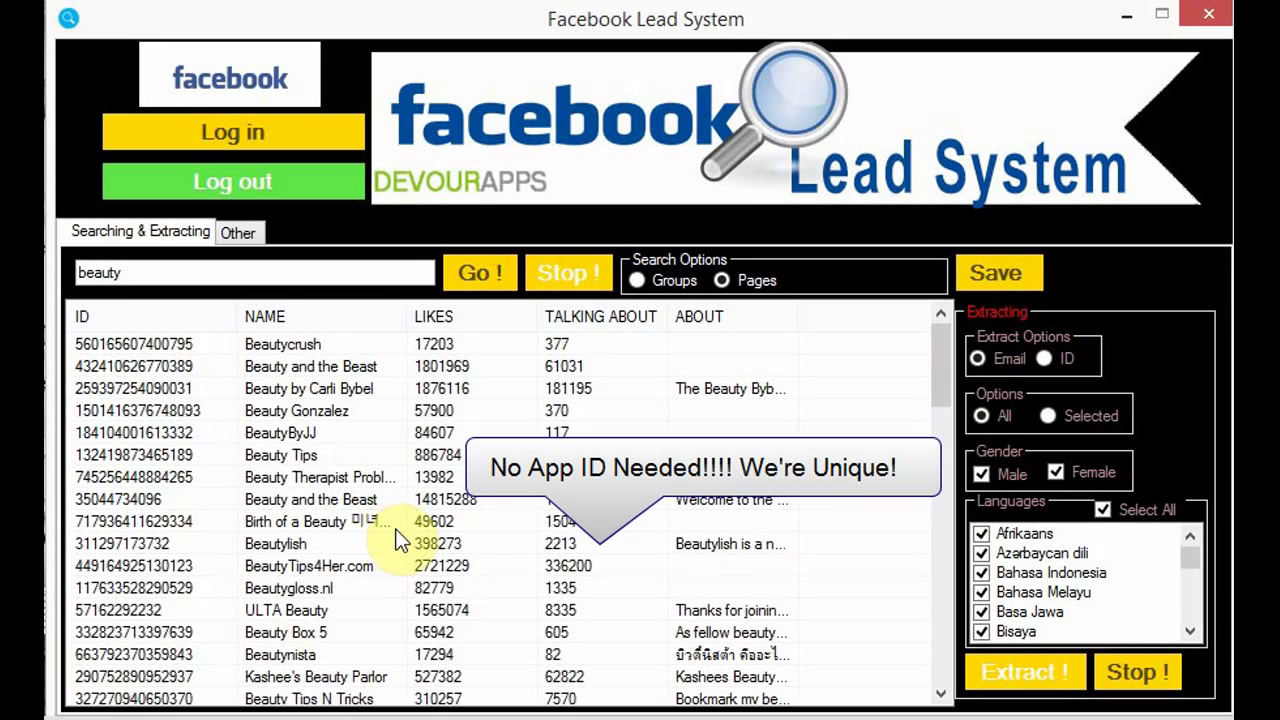
{"action": "left_click", "coordinate": [572, 273]}
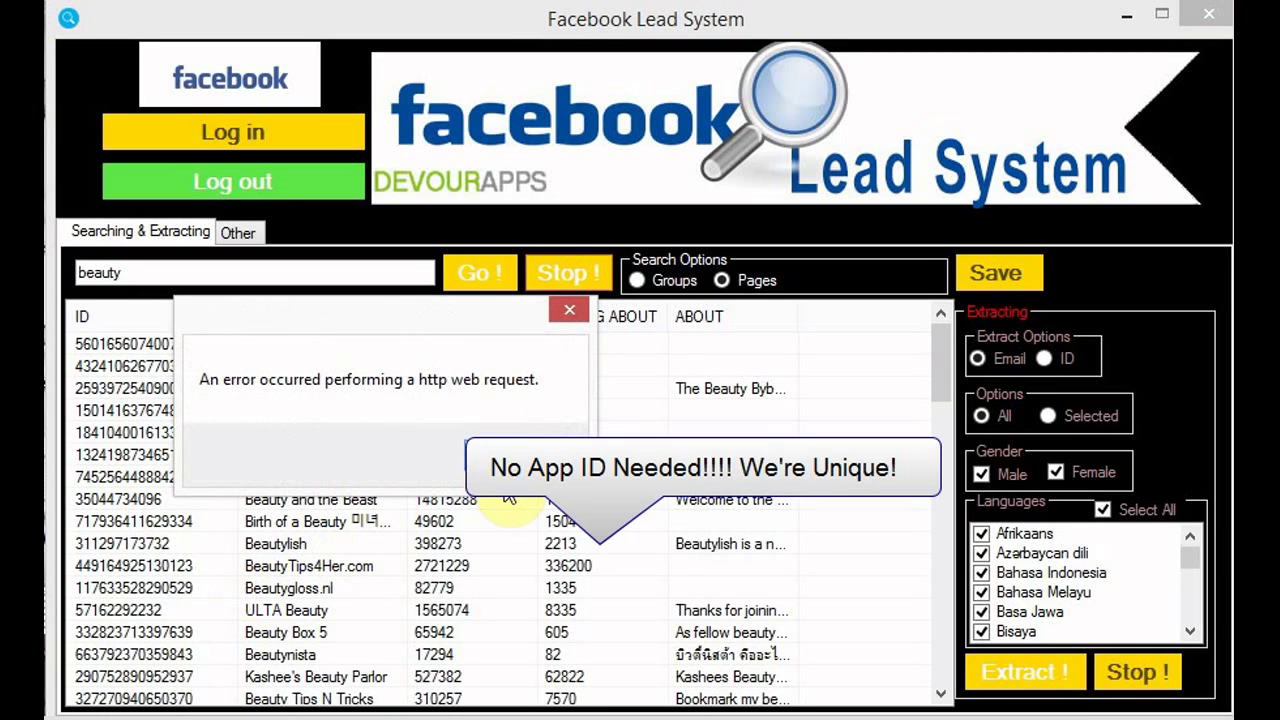
{"action": "key", "text": "Return"}
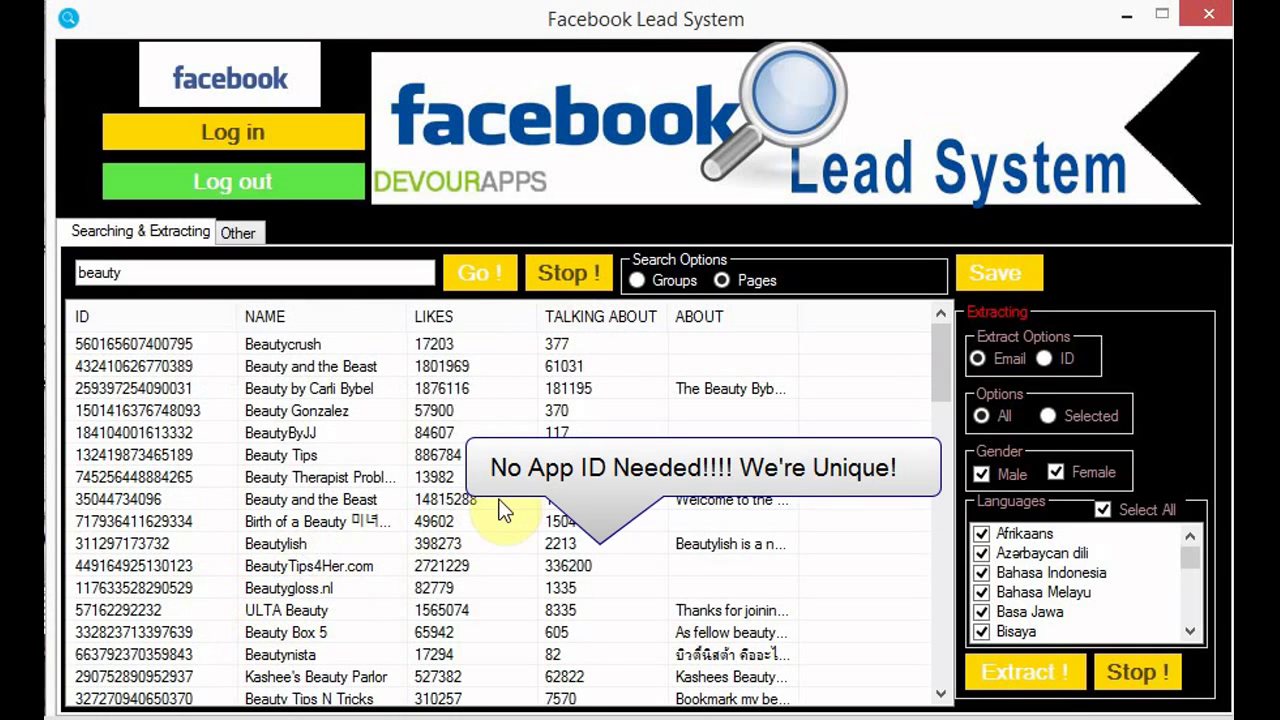
Select the ID of the Beauty and the Beast page with 14815288 likes and browse the extraction languages to the English entries
{"action": "double_click", "coordinate": [150, 499]}
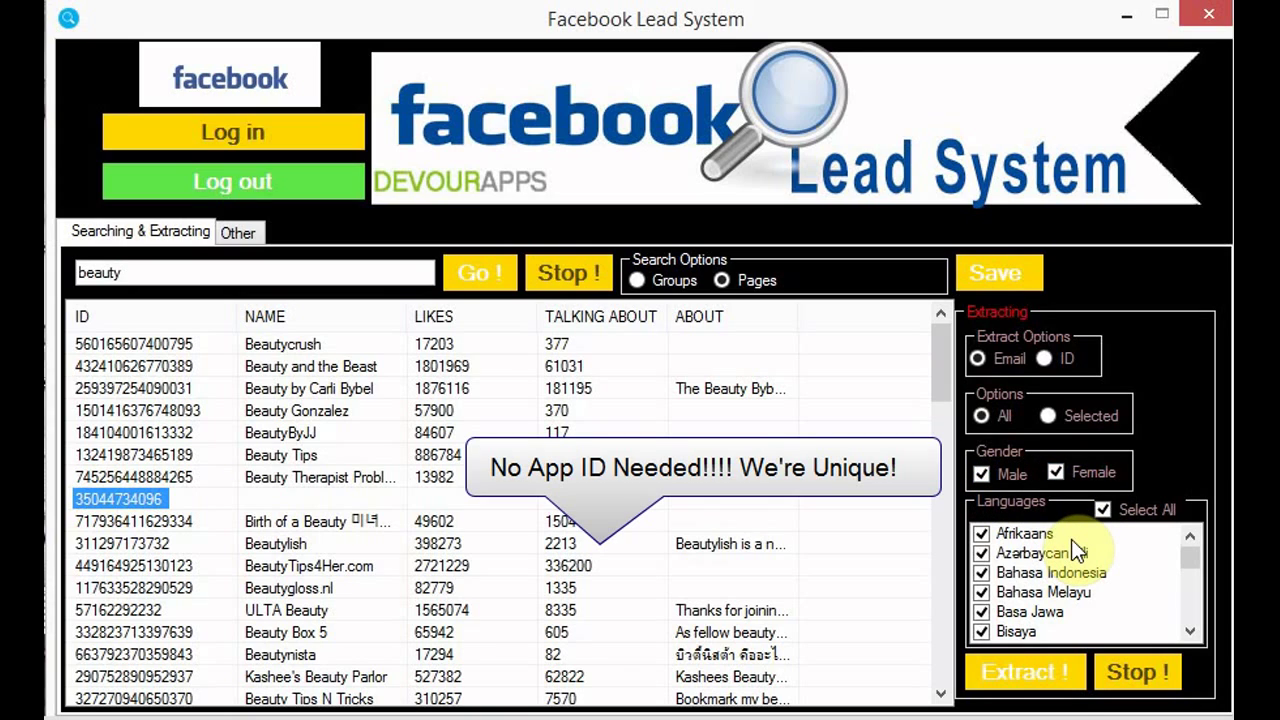
{"action": "mouse_move", "coordinate": [1190, 557]}
{"action": "left_mouse_down"}
{"action": "mouse_move", "coordinate": [1189, 612]}
{"action": "mouse_move", "coordinate": [1195, 561]}
{"action": "left_mouse_up"}
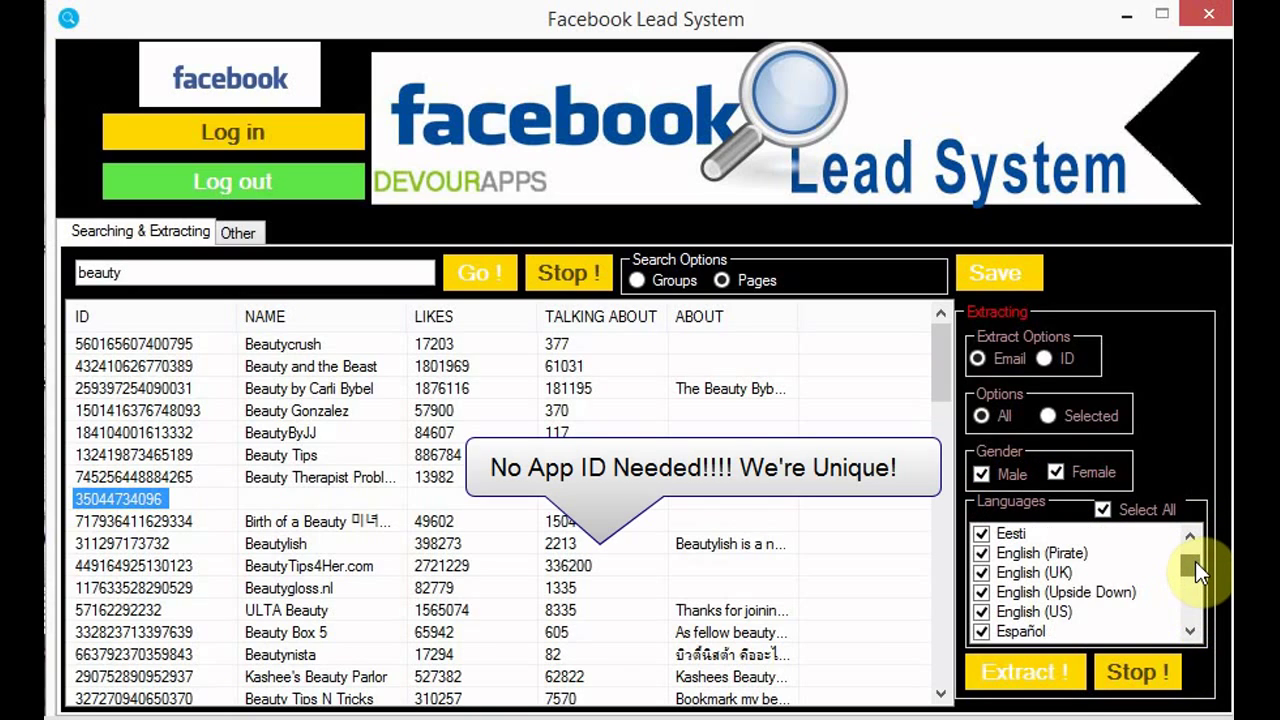